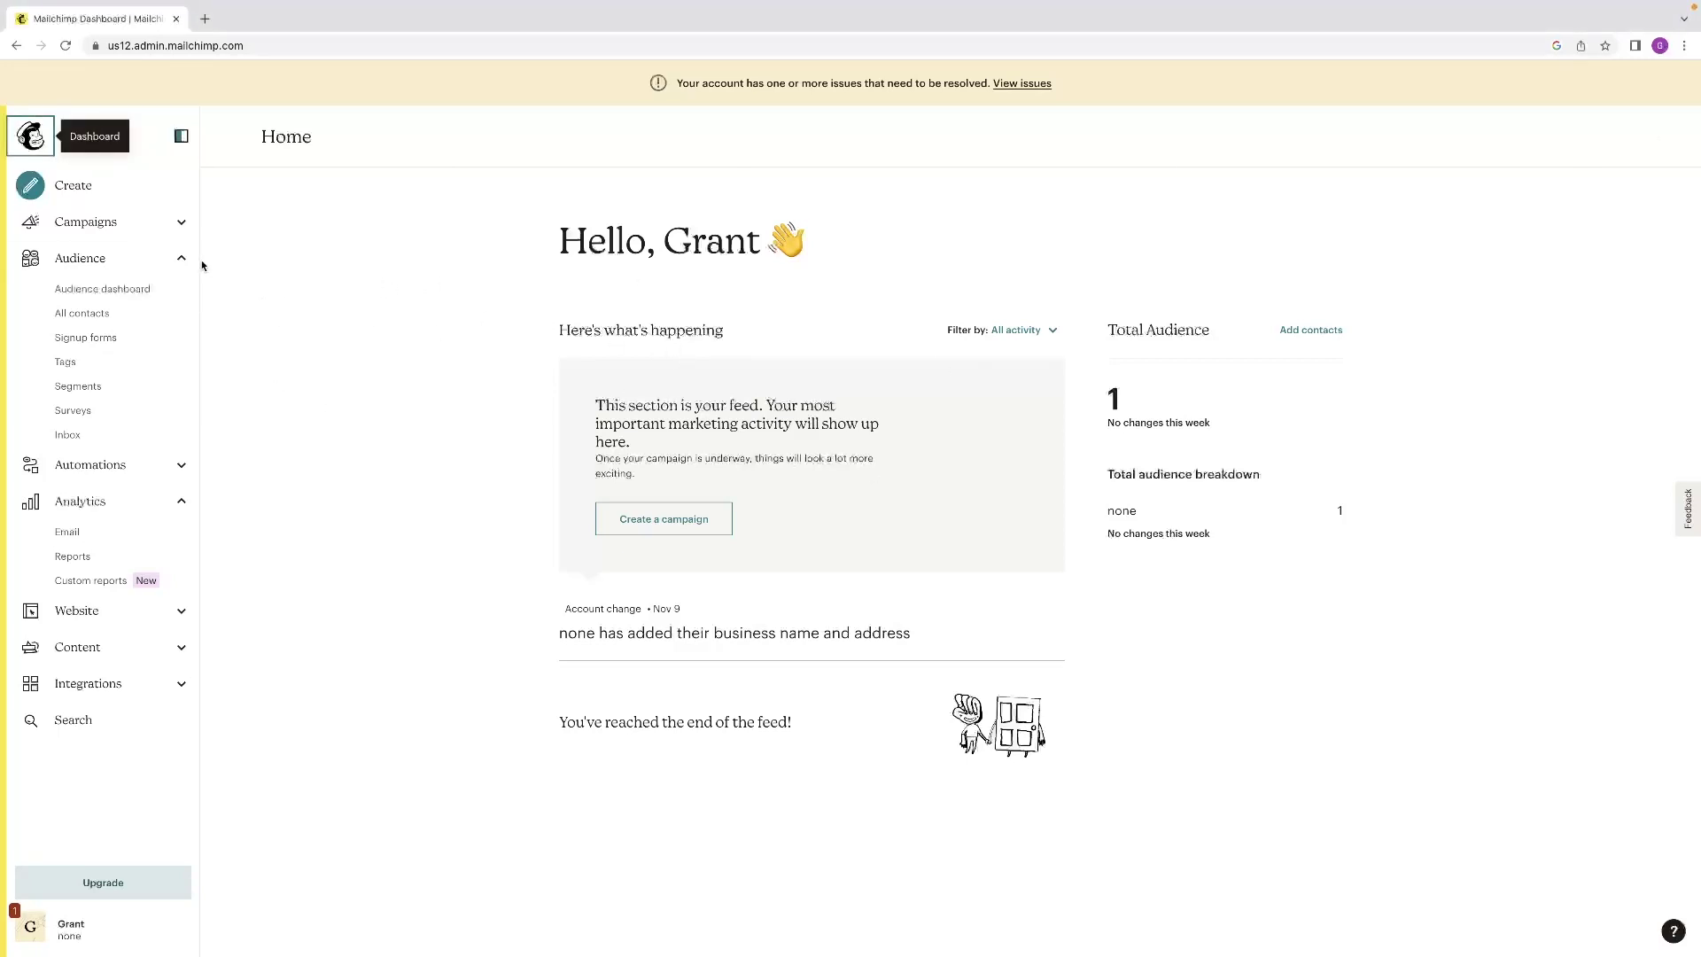
# Go from the Audience dashboard to the audience's Signup forms page.
pyautogui.click(154, 260)
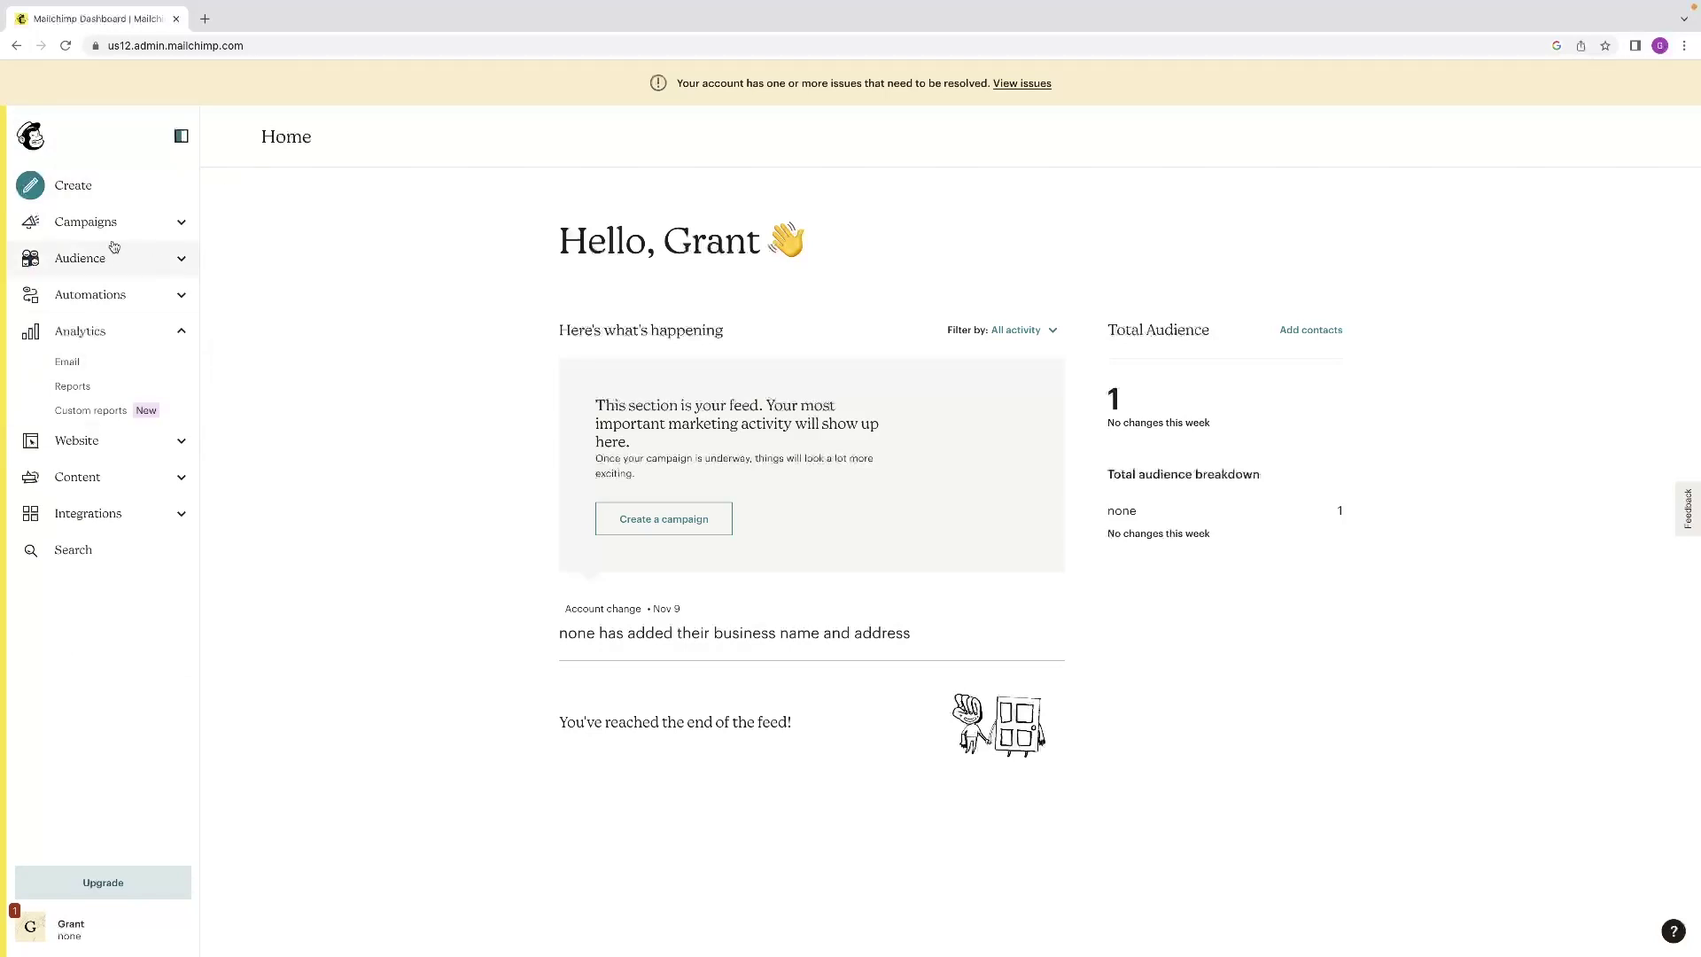
pyautogui.click(183, 262)
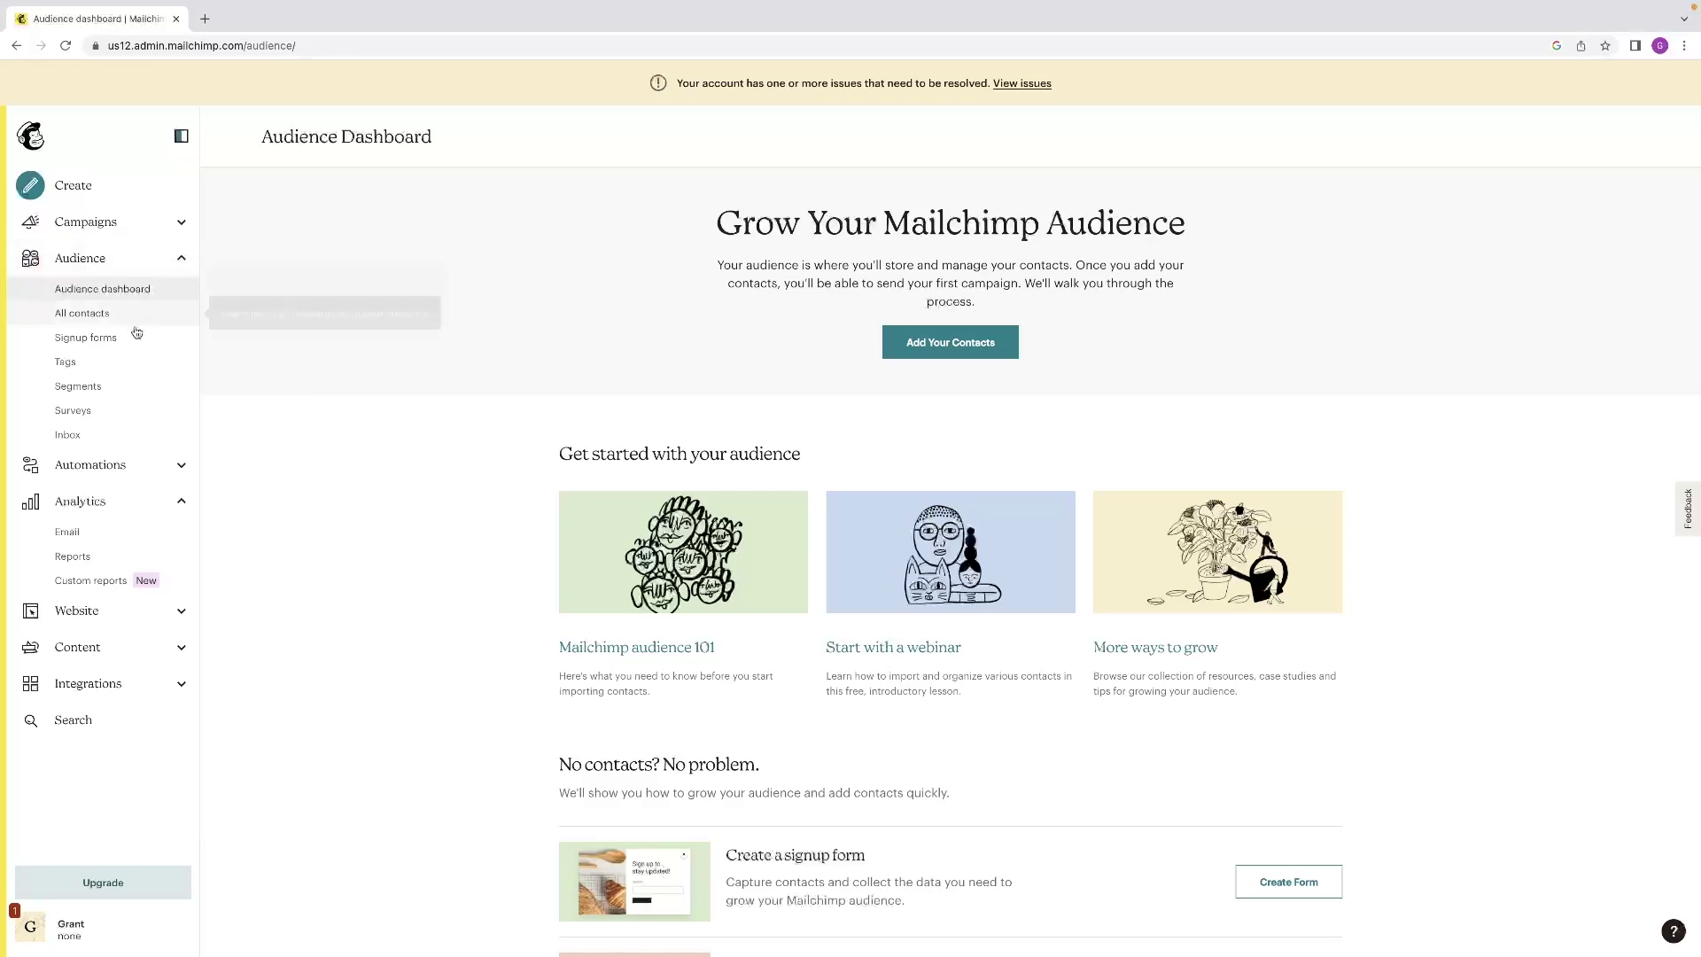
pyautogui.click(97, 342)
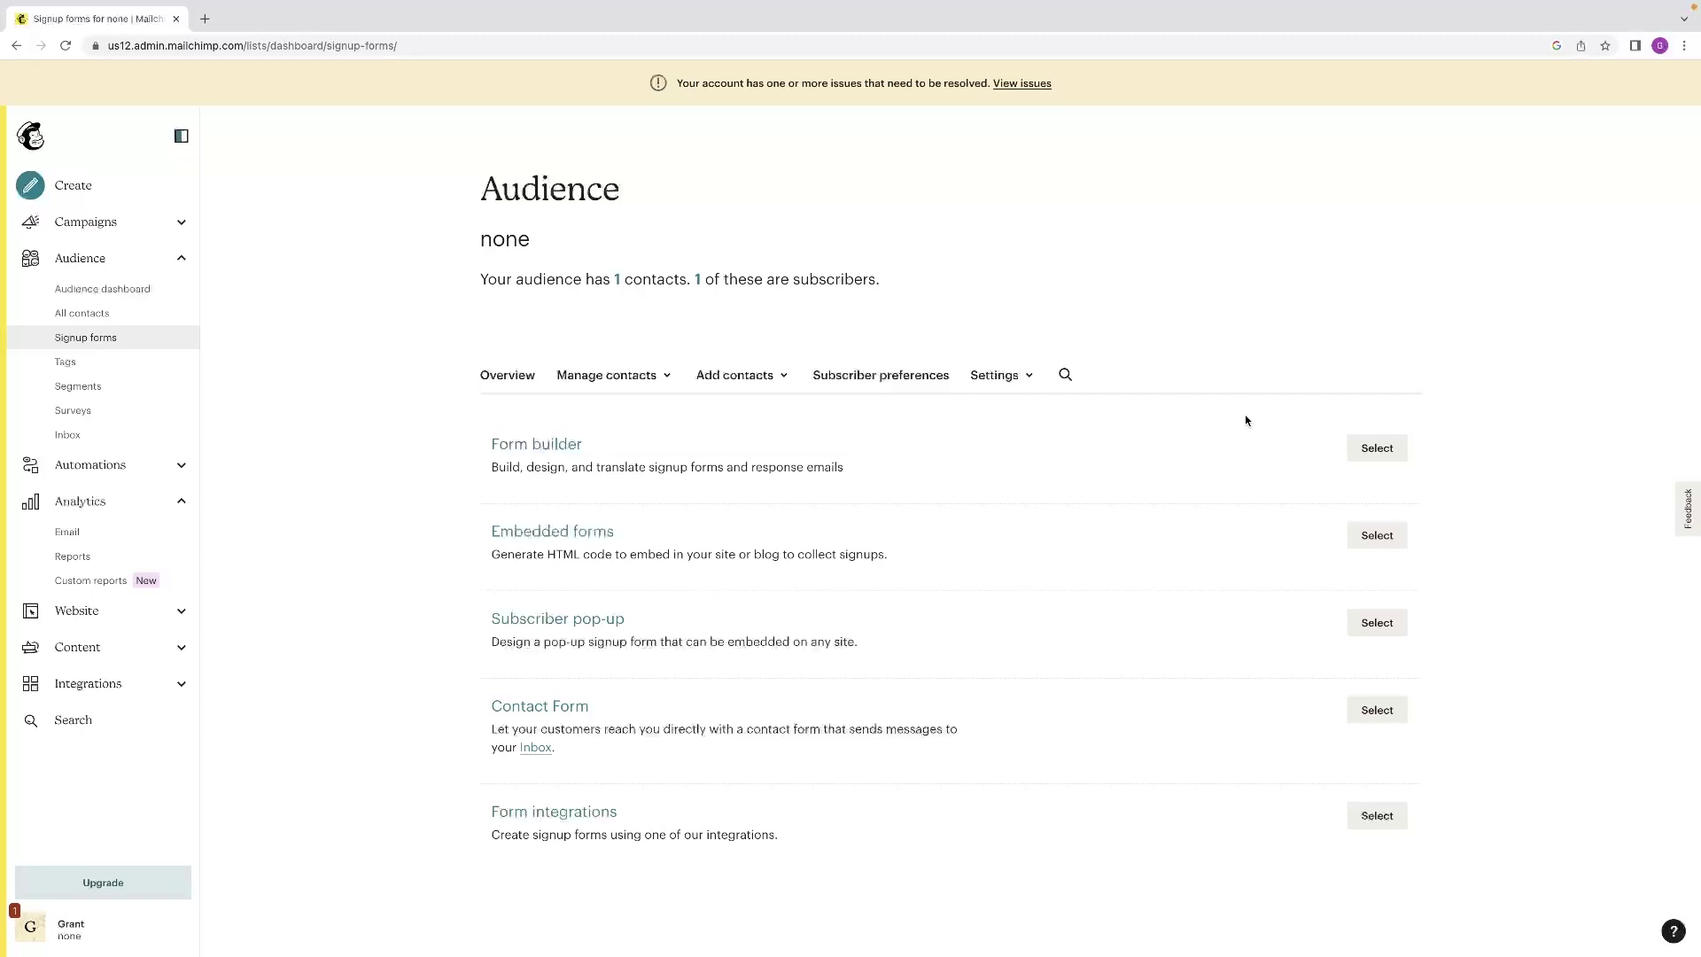
# Launch Form builder and show the Forms and response emails list.
pyautogui.click(1372, 449)
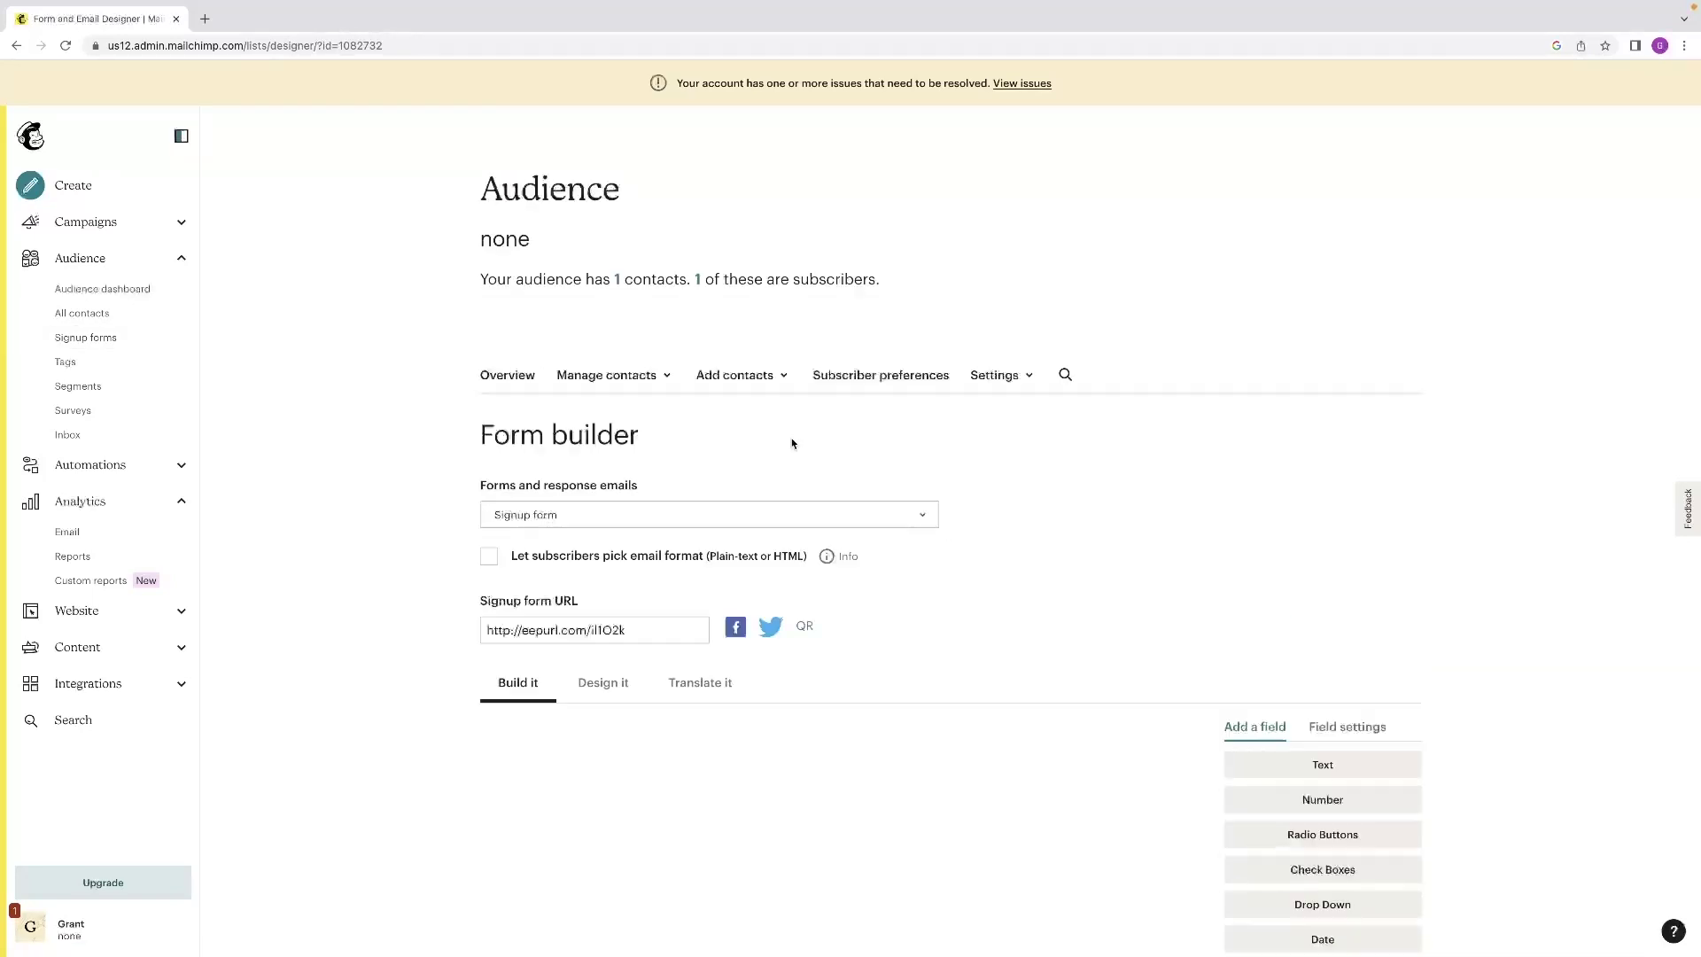
pyautogui.scroll(-3, 698, 475)
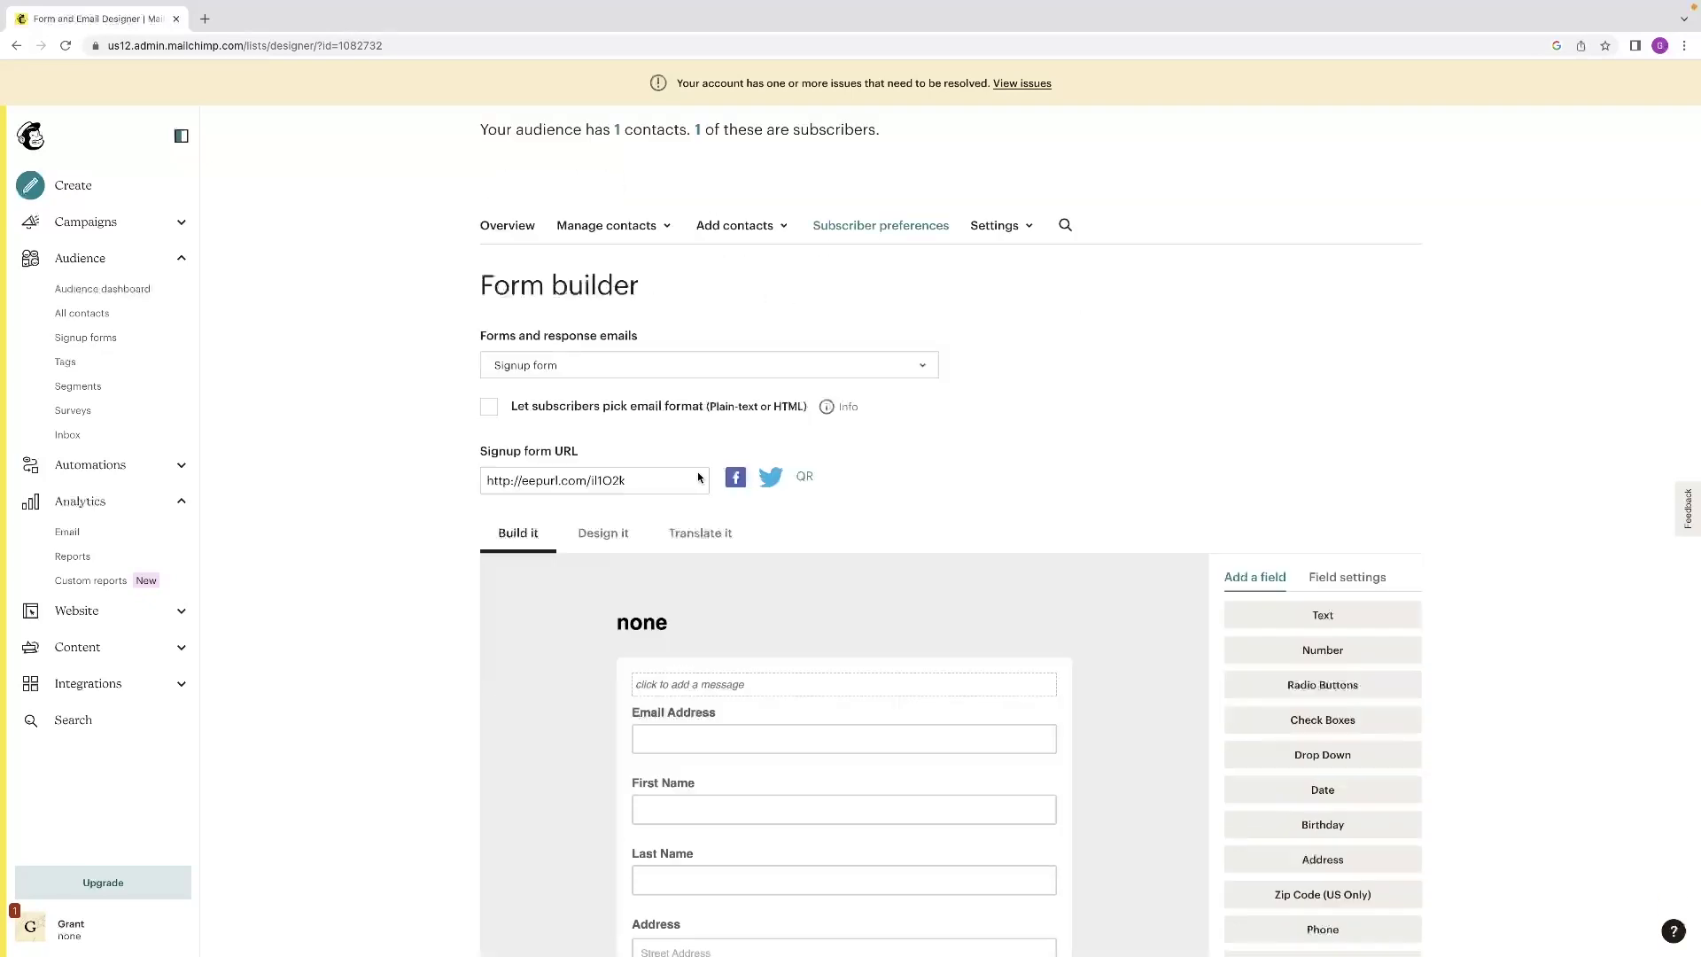
pyautogui.scroll(3, 698, 474)
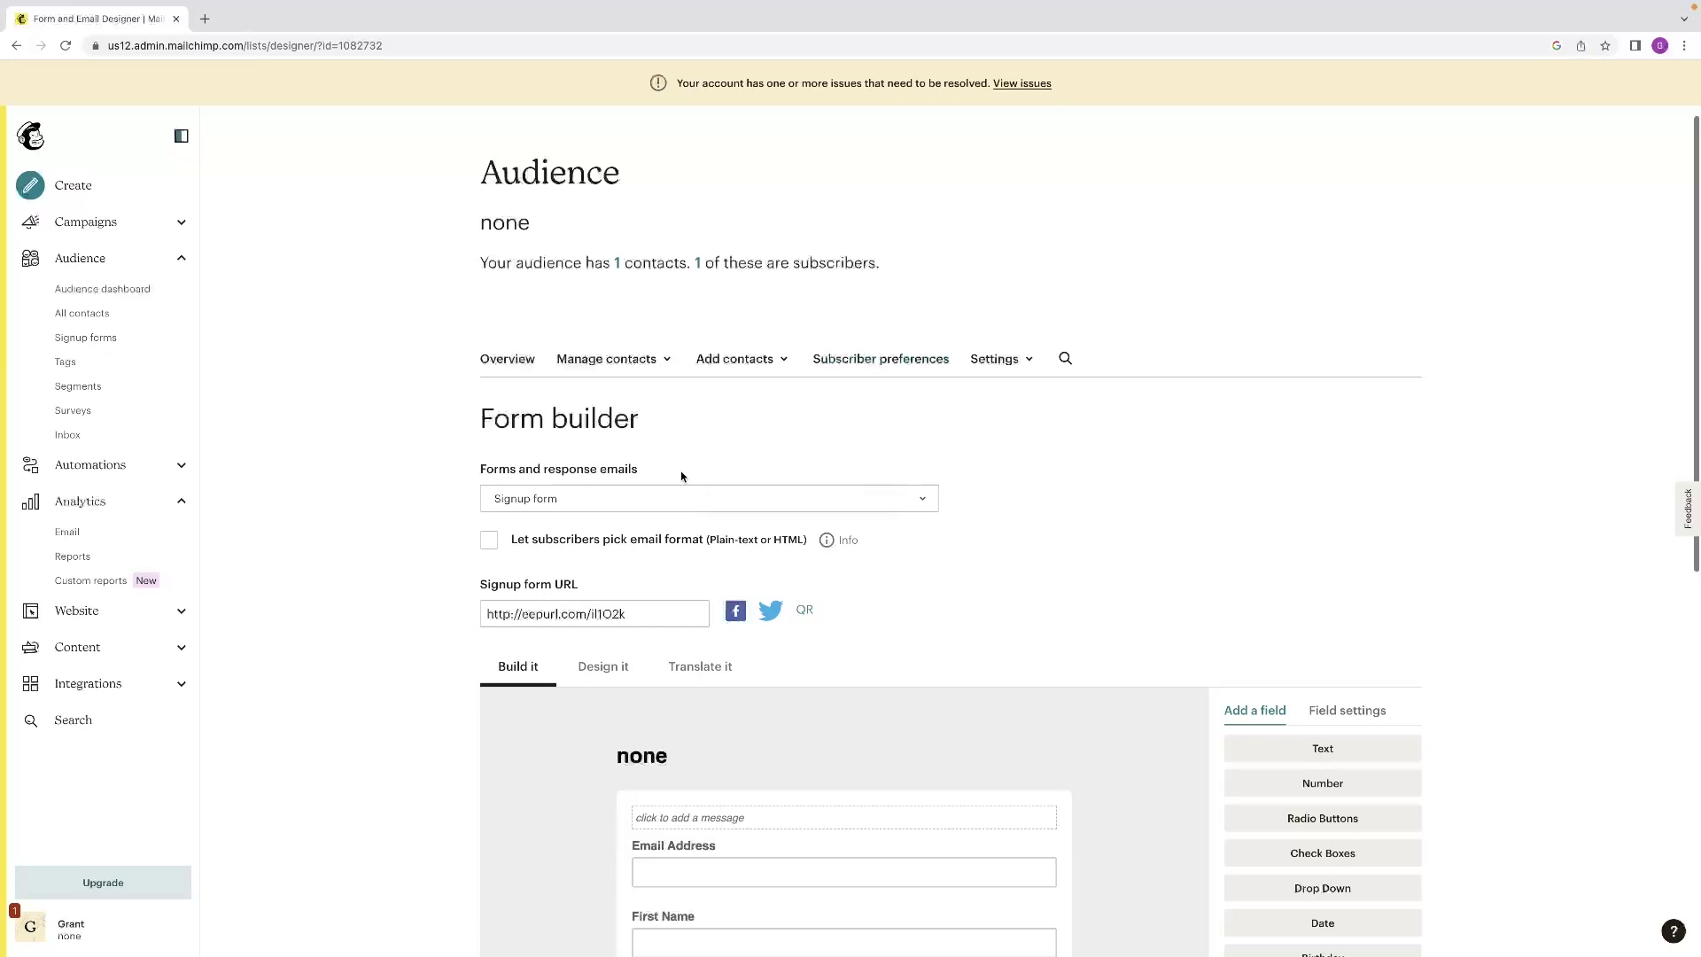
pyautogui.click(926, 499)
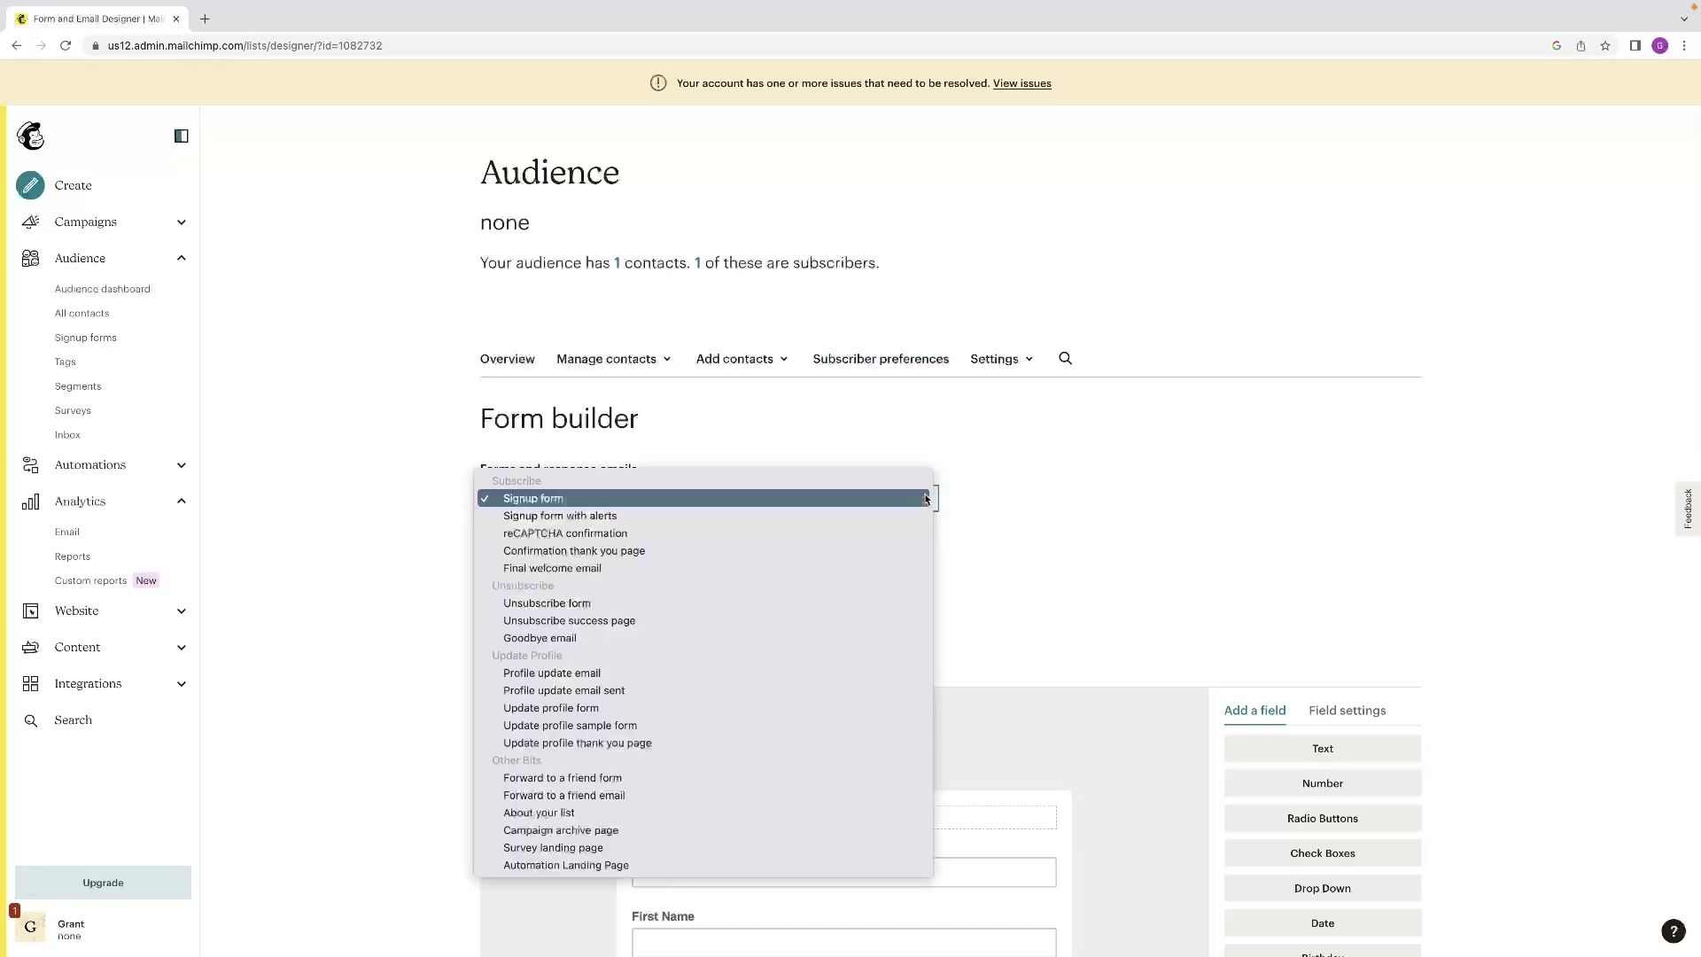
# Pick Confirmation thank you page and save it with a blank redirect URL.
pyautogui.click(697, 551)
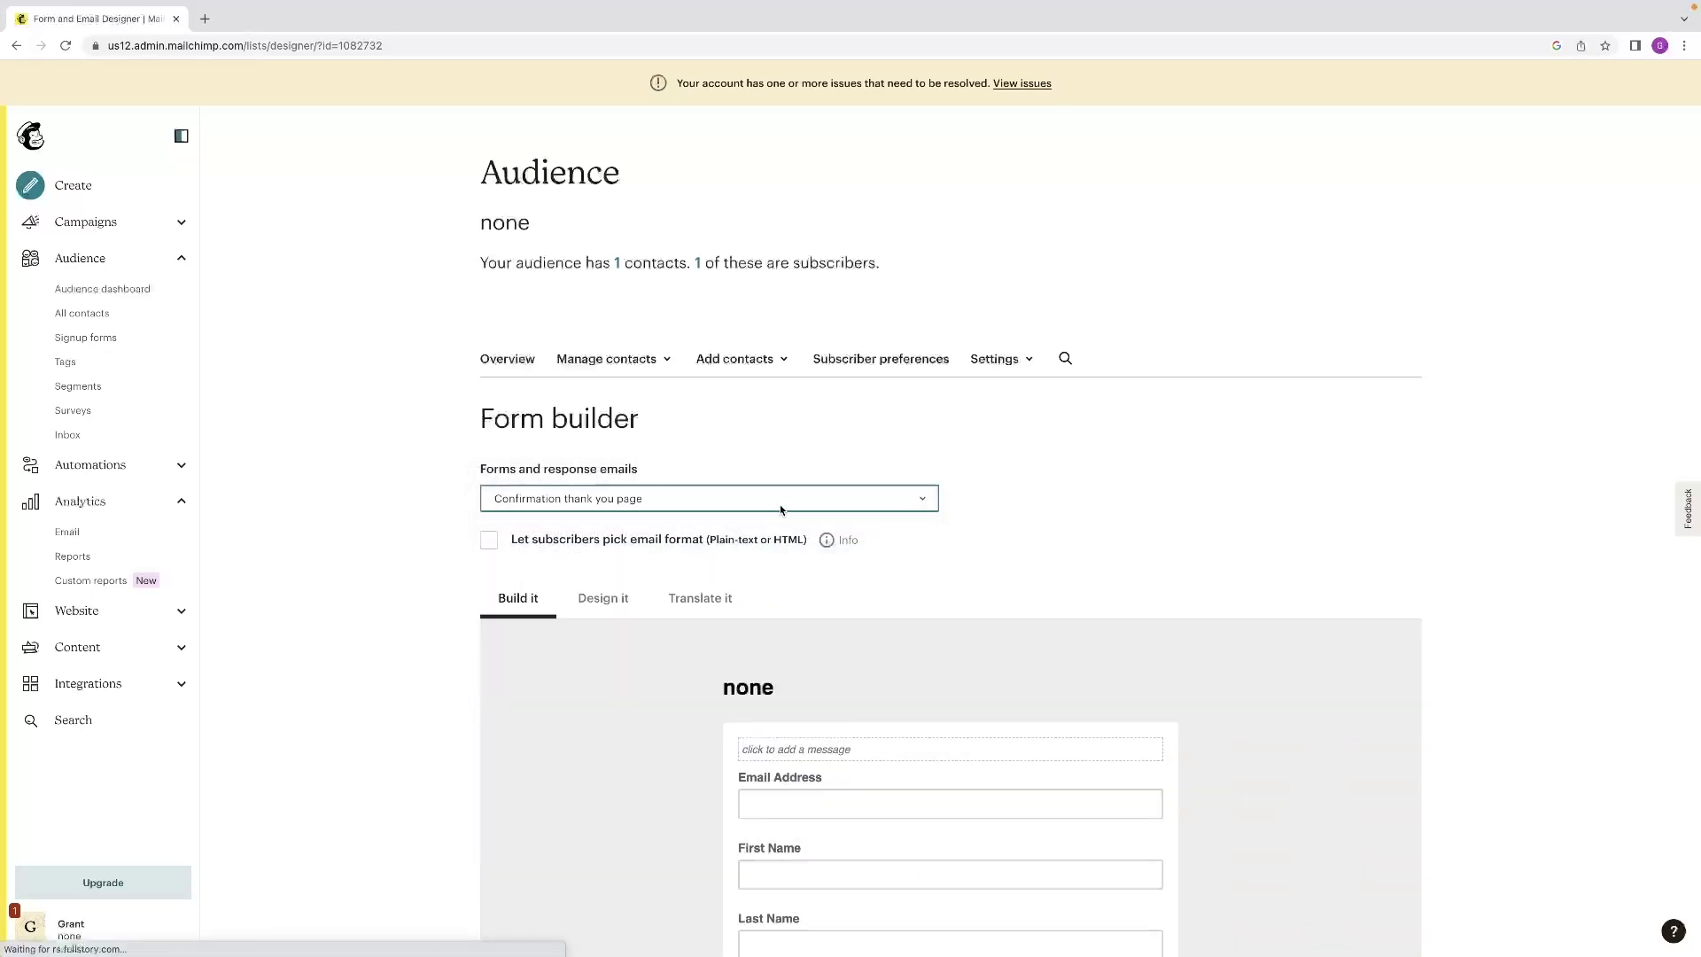
pyautogui.scroll(-1, 779, 504)
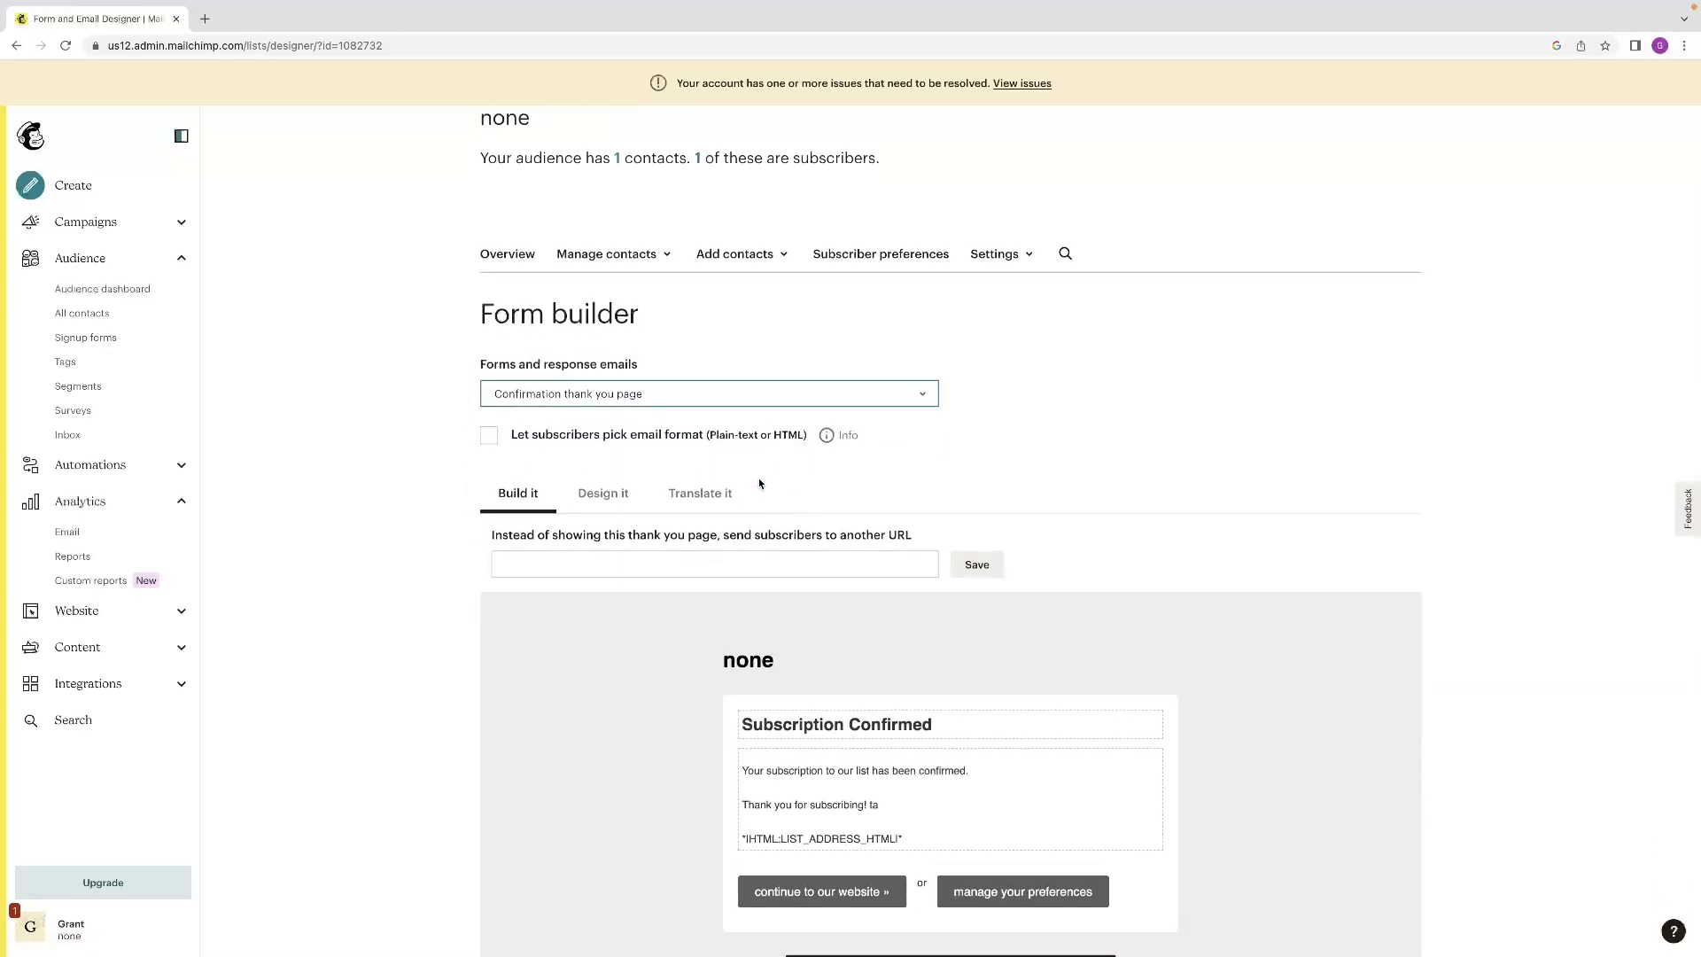
pyautogui.scroll(-3, 1125, 455)
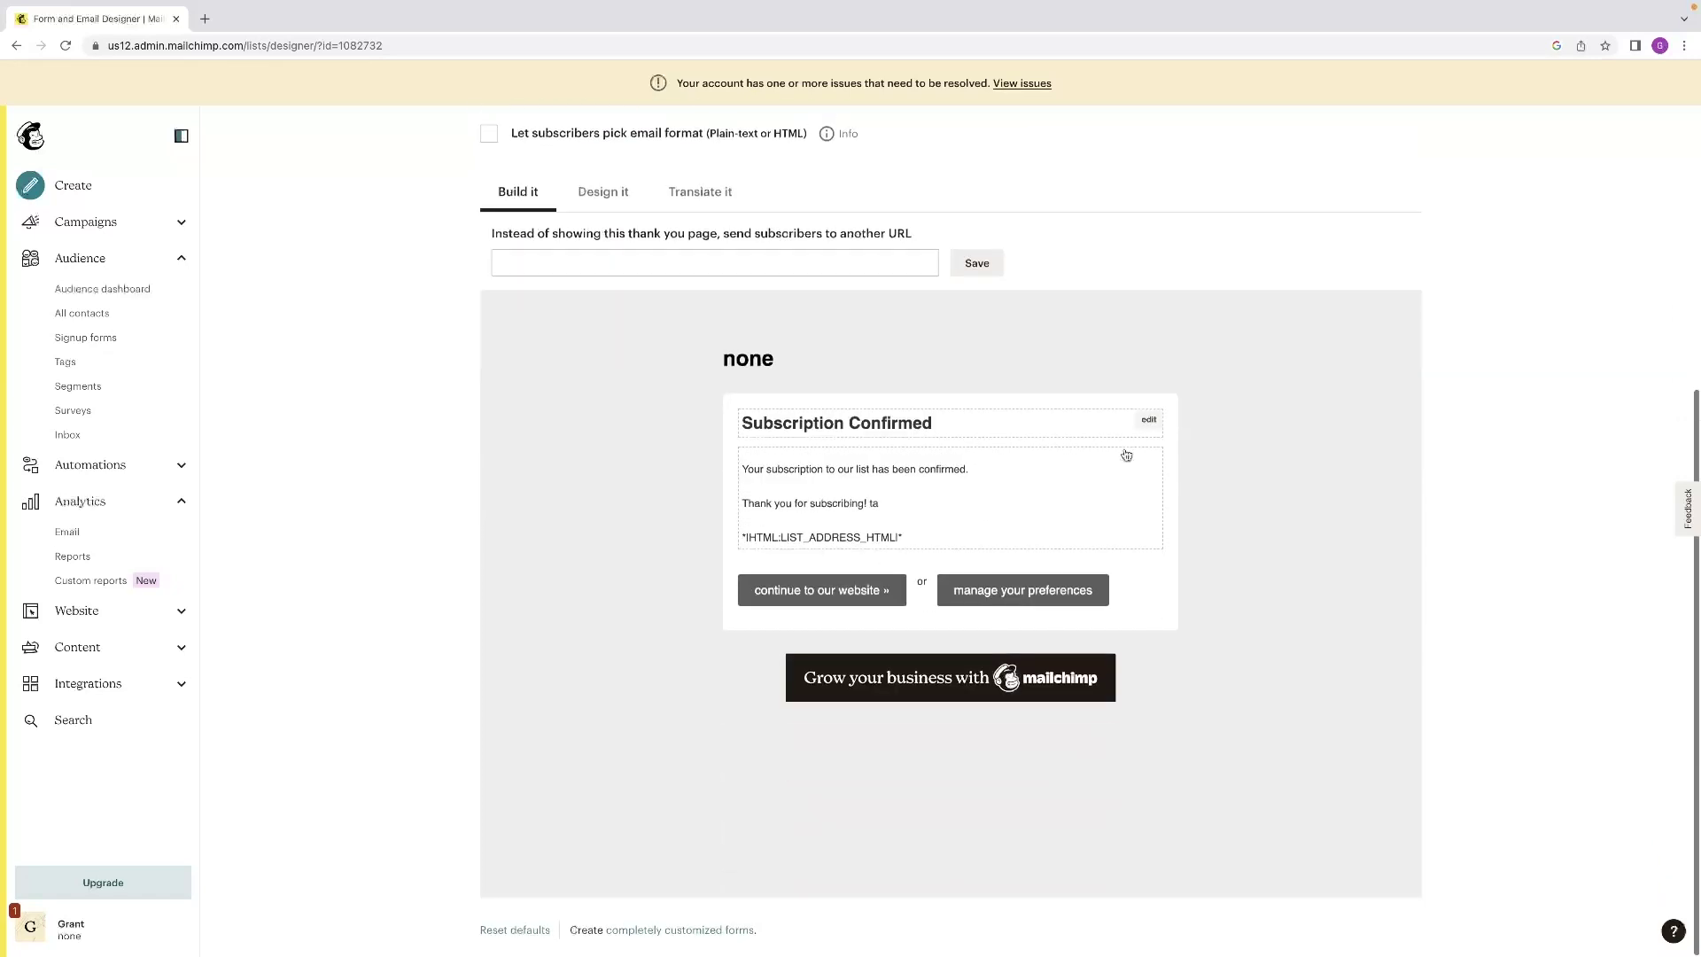
pyautogui.moveTo(1022, 468)
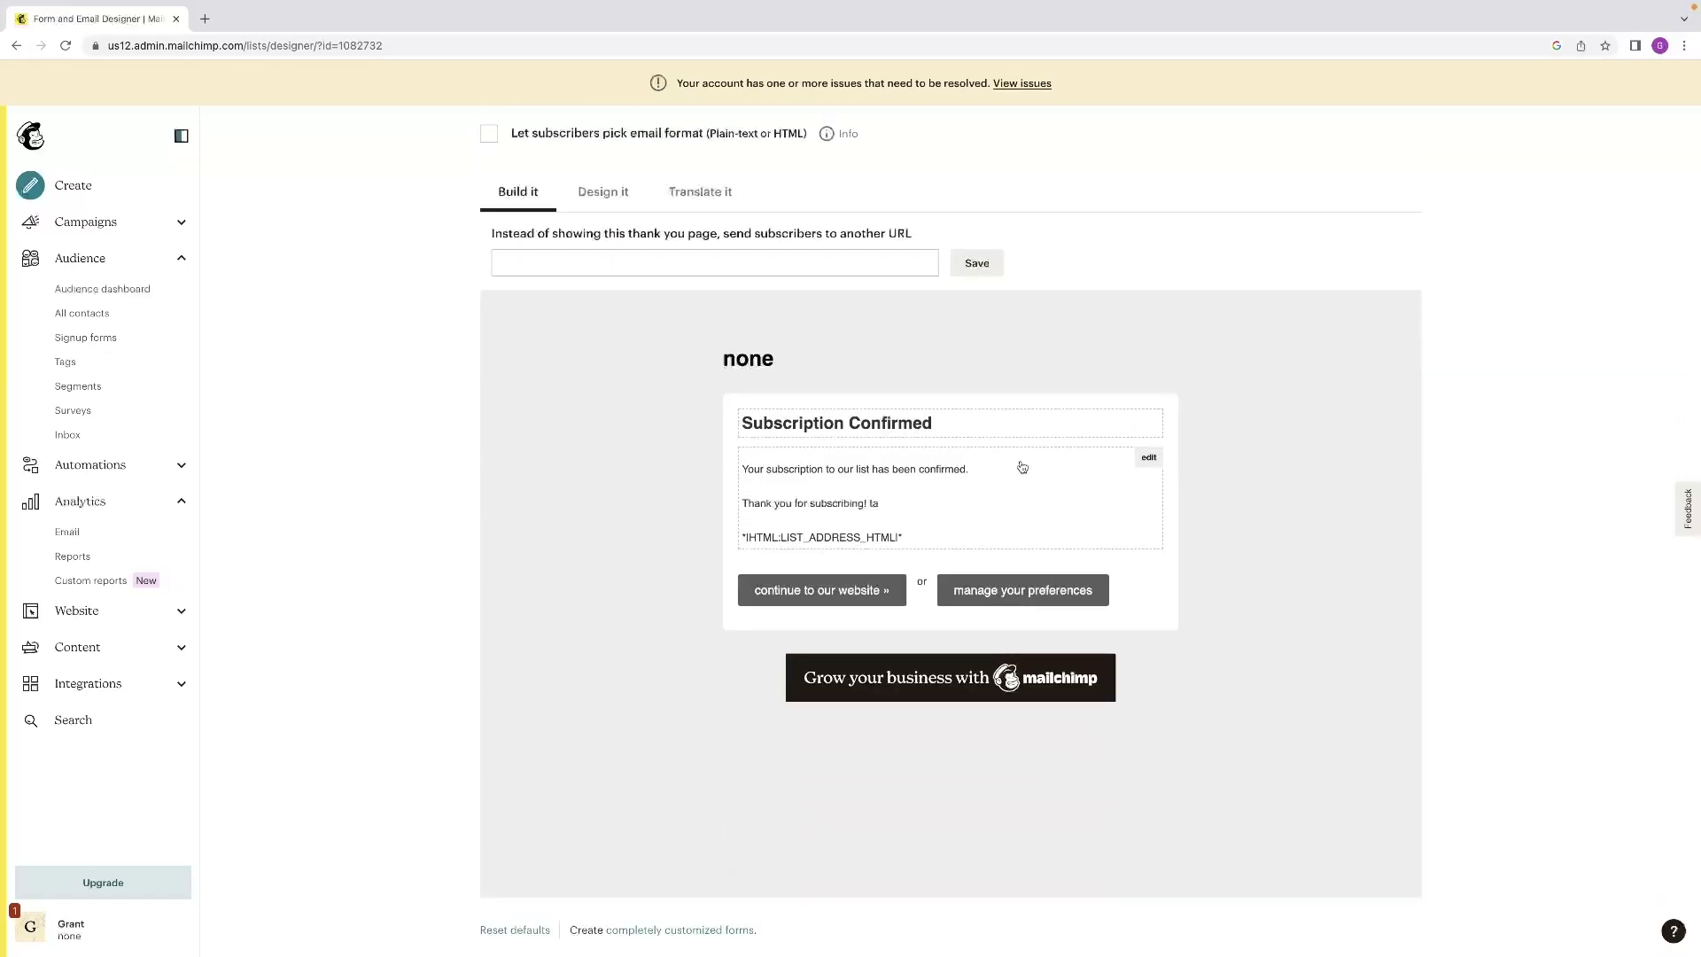
pyautogui.scroll(2, 1019, 467)
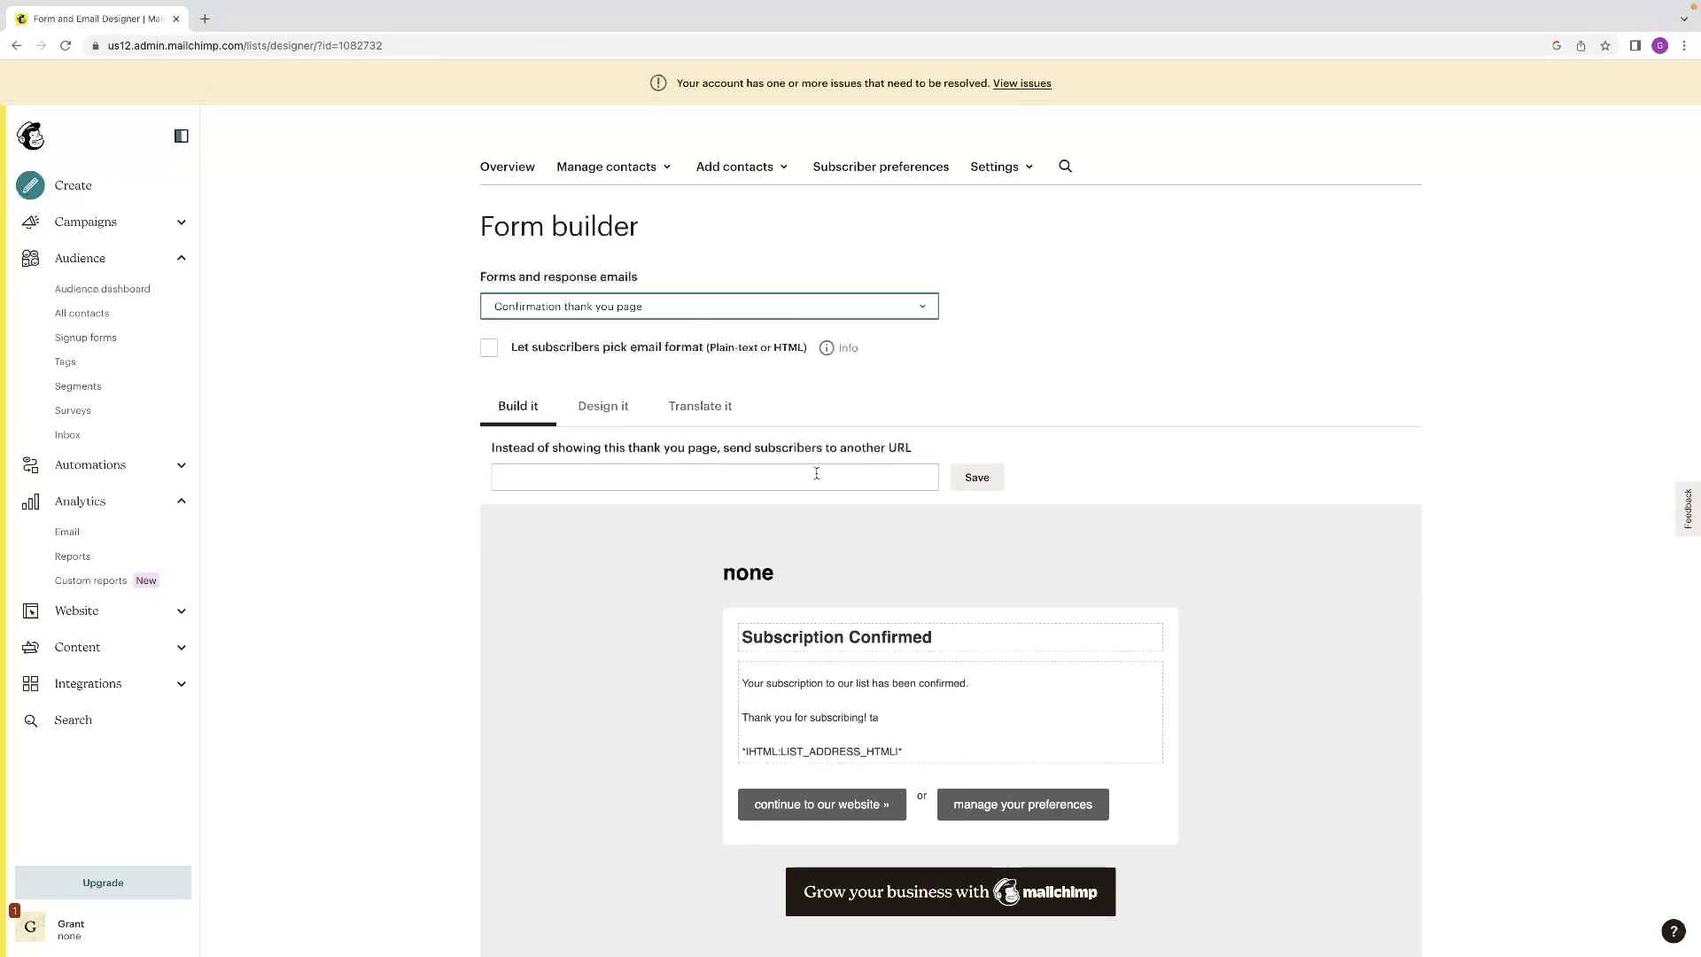
pyautogui.click(817, 474)
pyautogui.click(990, 482)
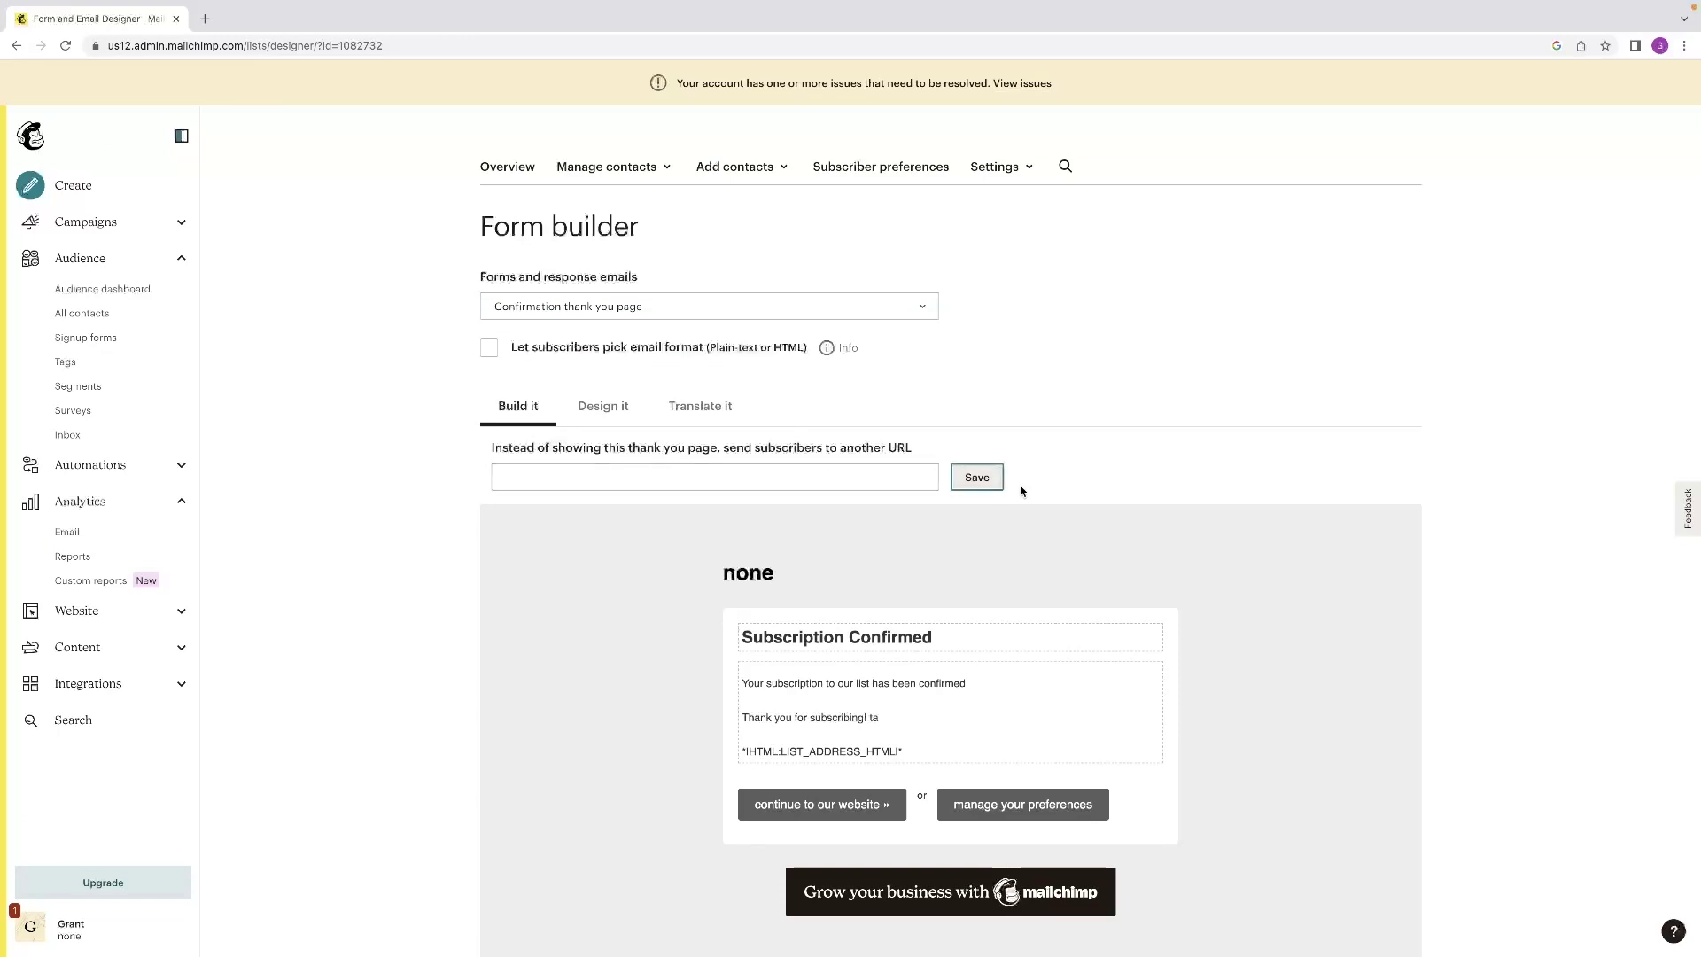
pyautogui.scroll(-2, 1040, 473)
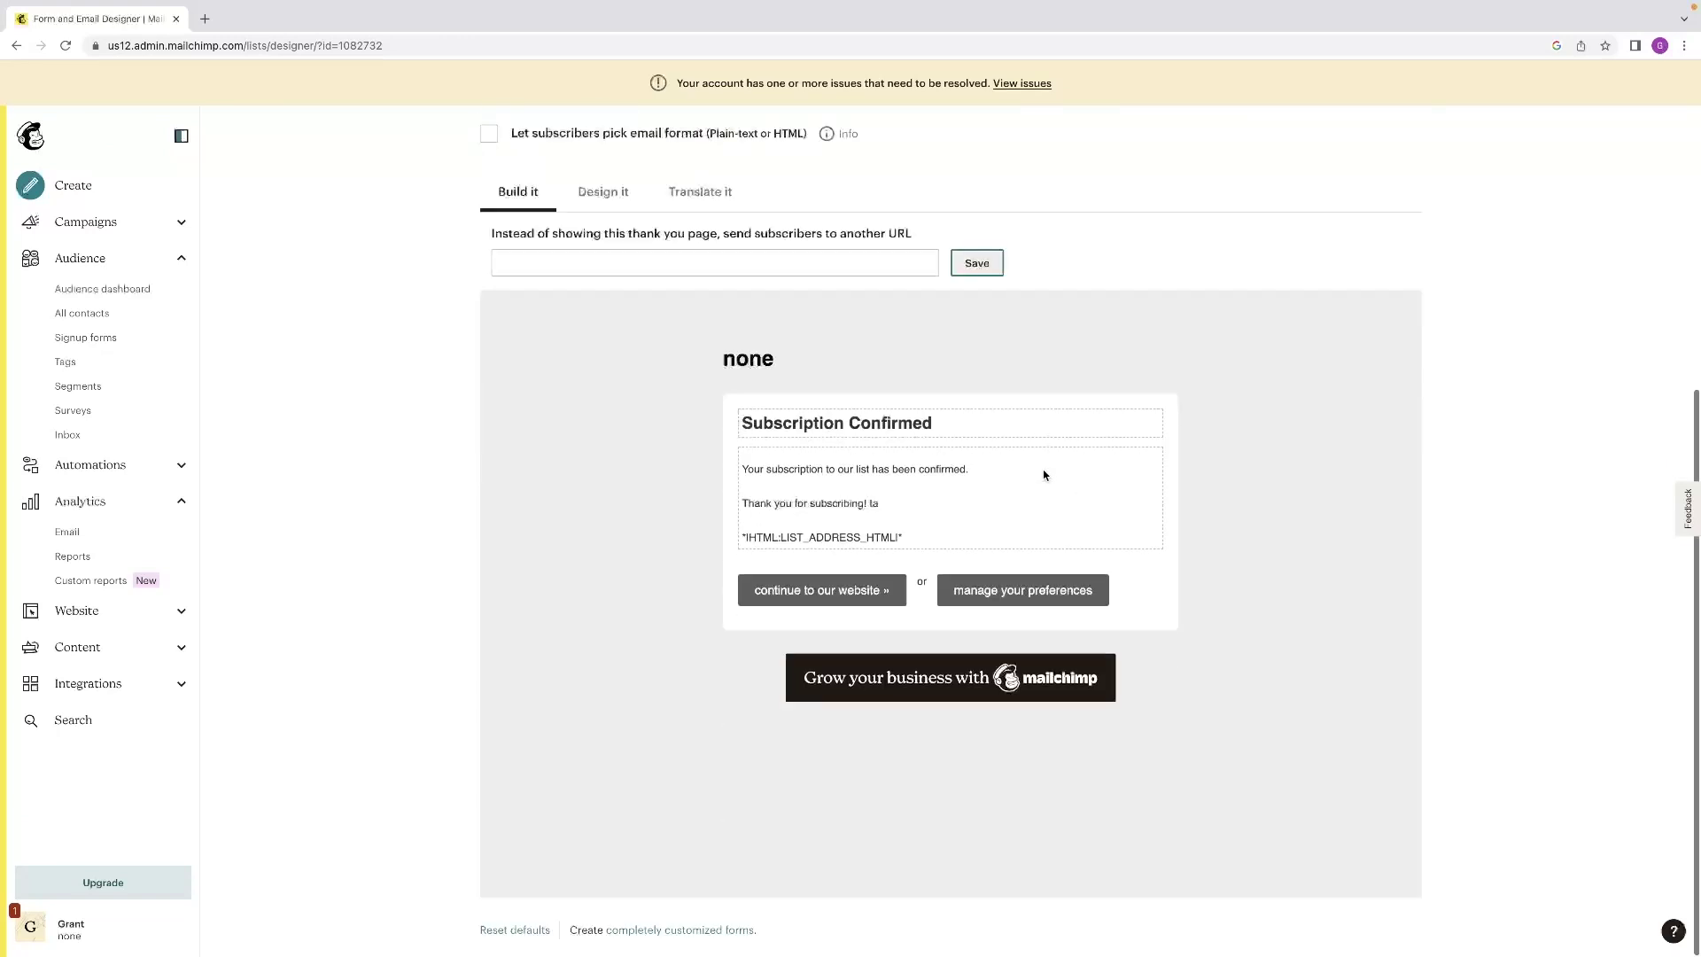
pyautogui.click(607, 200)
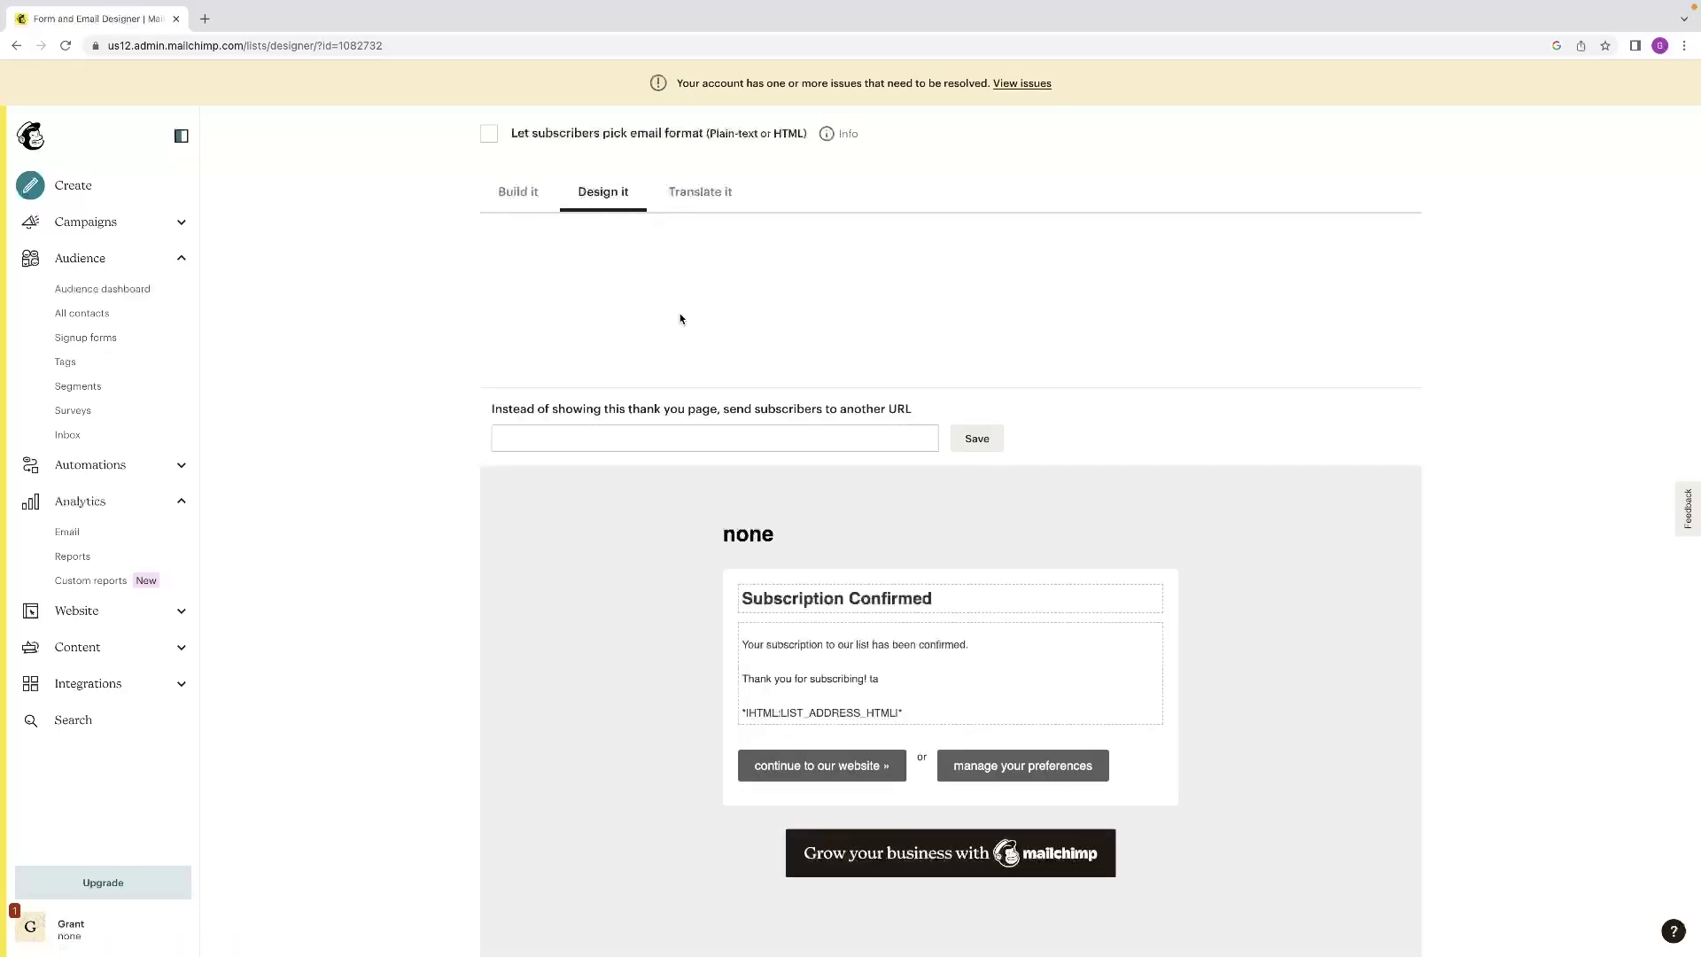
pyautogui.scroll(-2, 678, 319)
pyautogui.scroll(5, 674, 339)
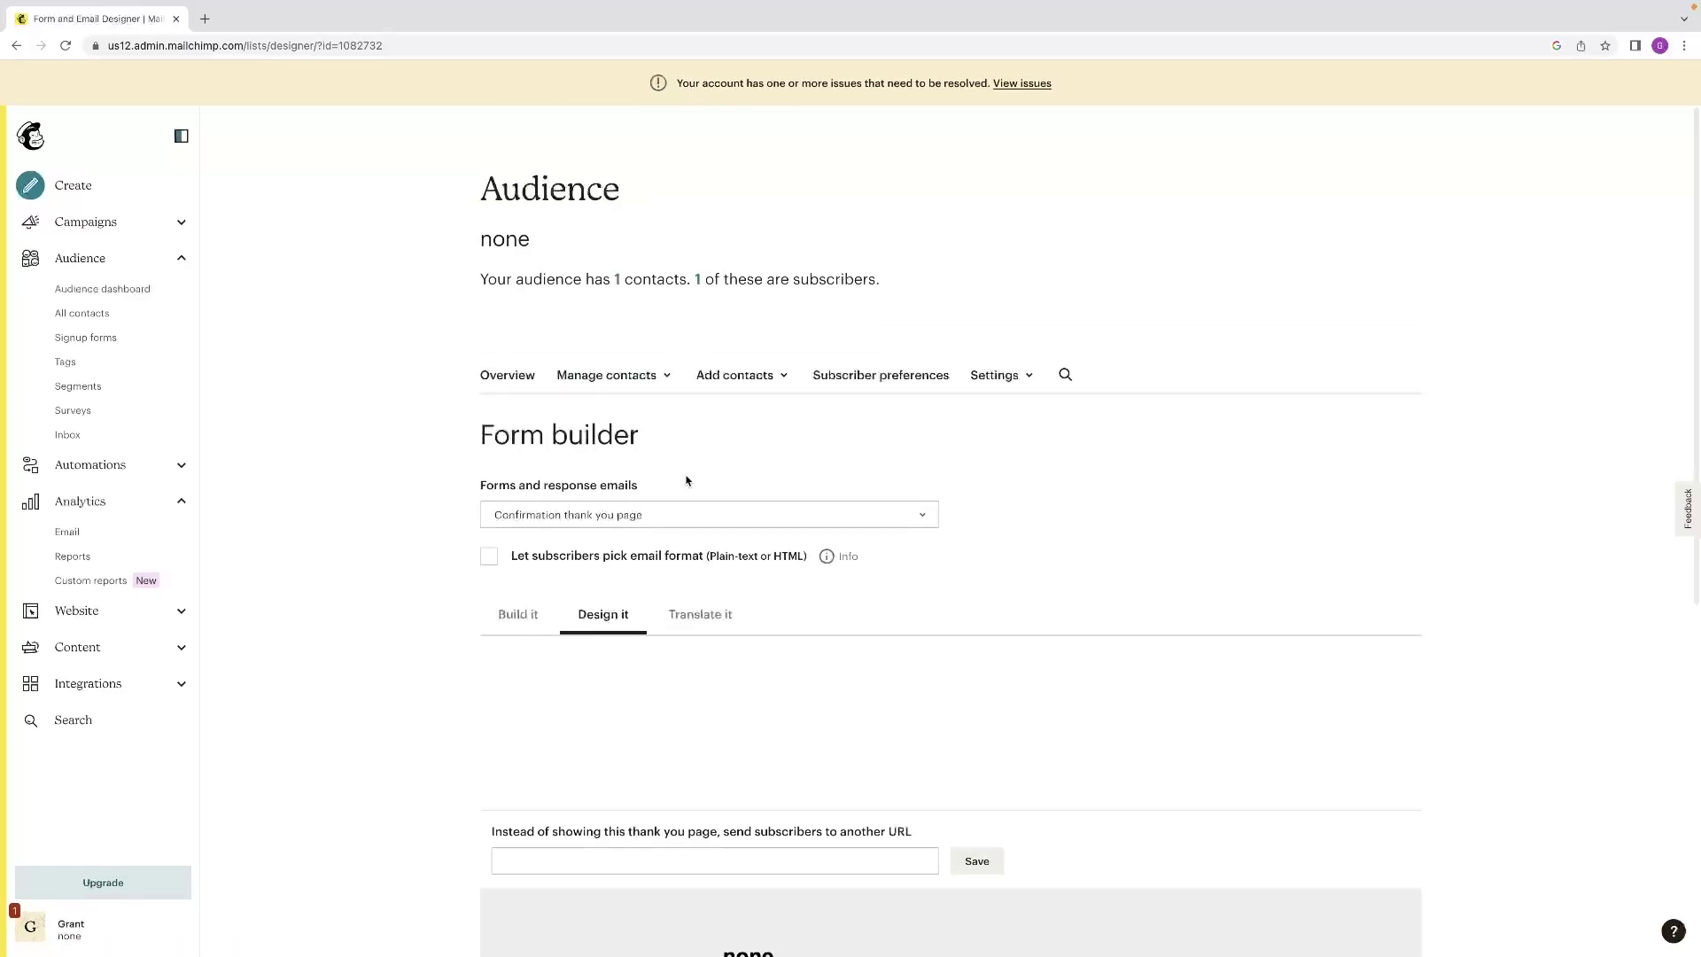
pyautogui.scroll(-1, 678, 400)
# Open the thank-you message editor, then close it without changing the text.
pyautogui.click(700, 505)
pyautogui.click(625, 508)
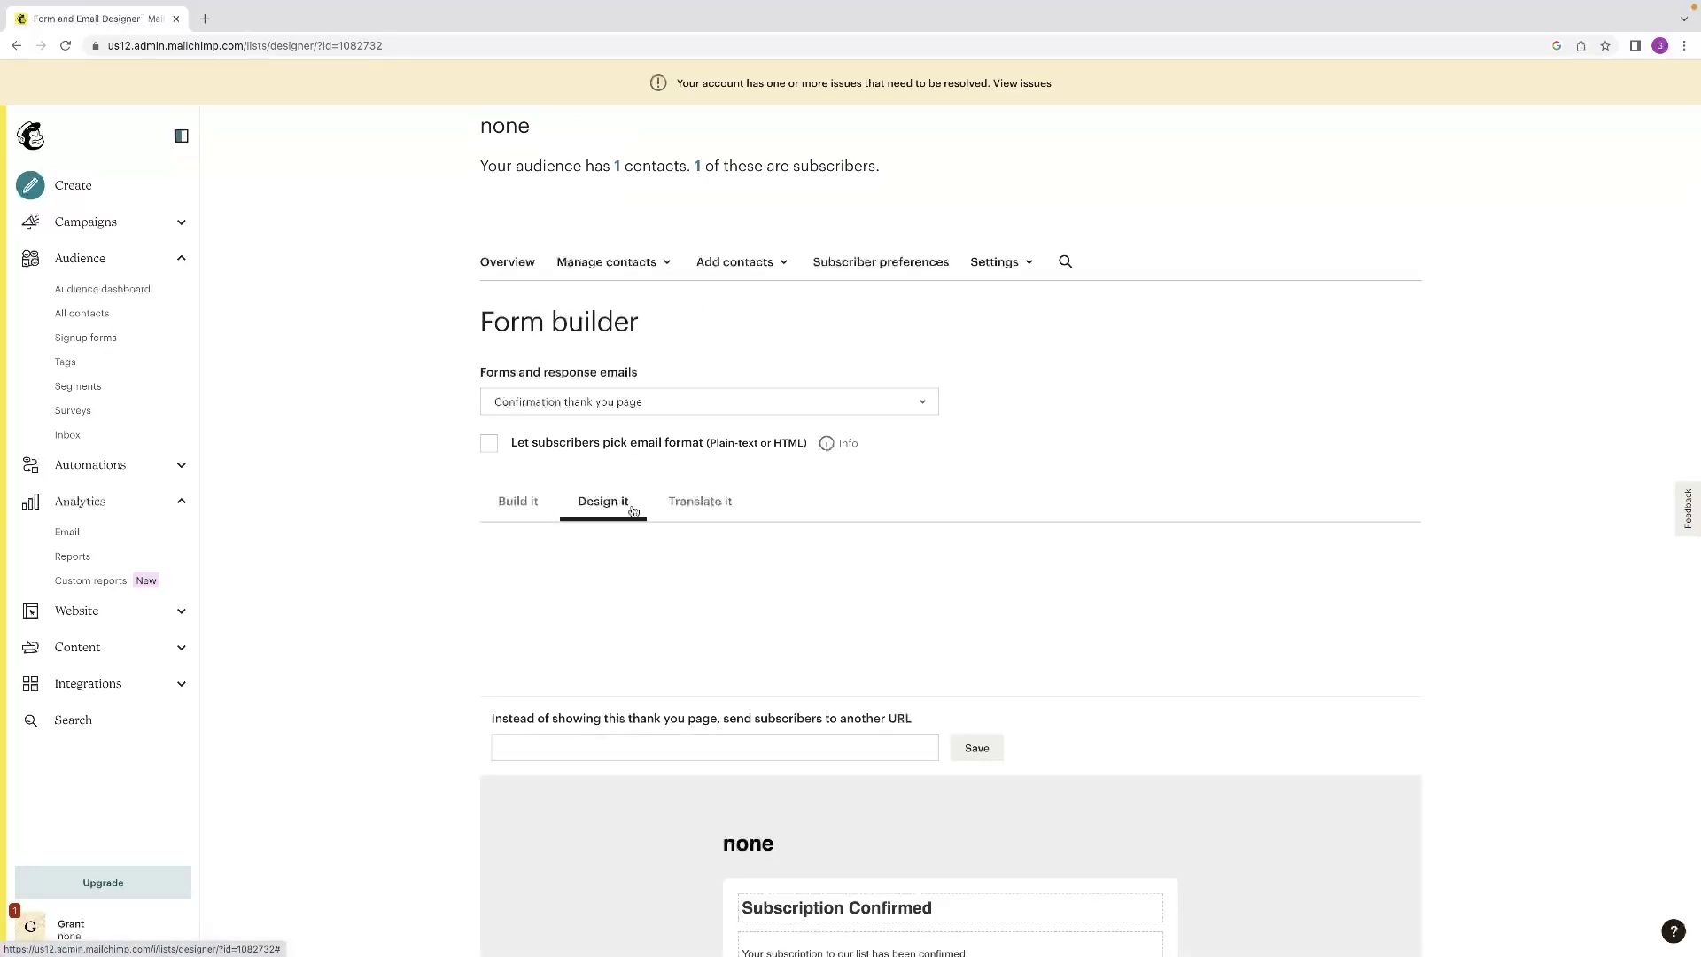
pyautogui.scroll(-1, 736, 718)
pyautogui.scroll(-2, 825, 731)
pyautogui.click(866, 735)
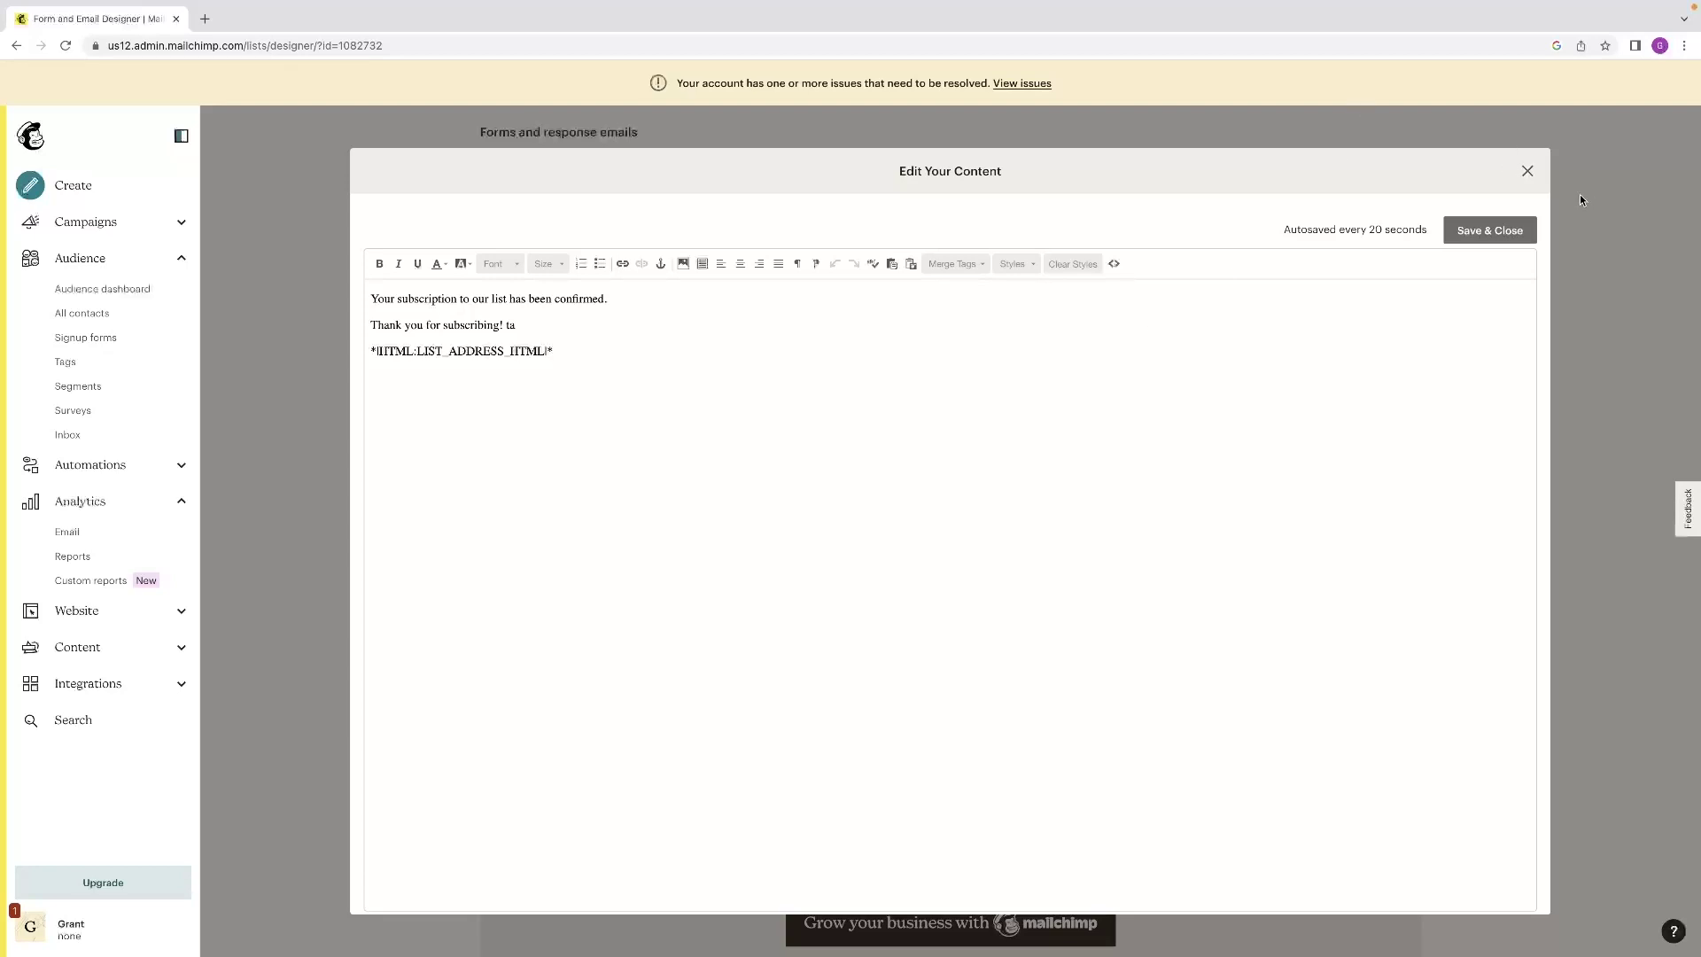
pyautogui.click(1526, 171)
pyautogui.scroll(-2, 1116, 611)
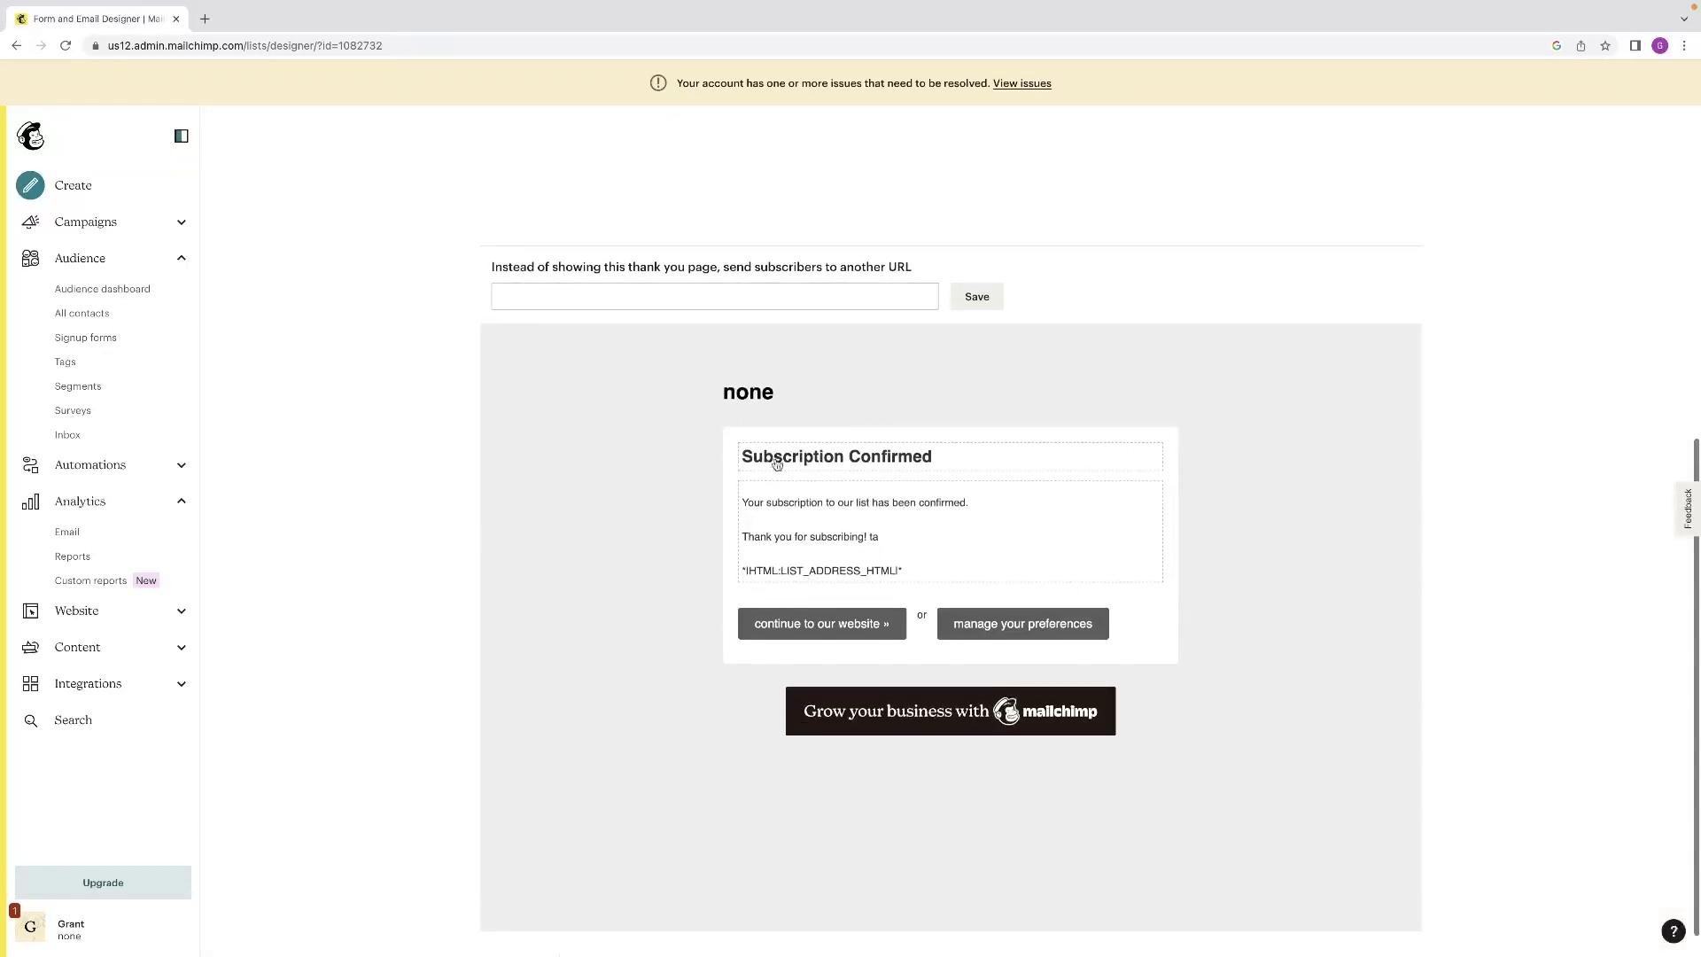
pyautogui.scroll(-1, 1102, 505)
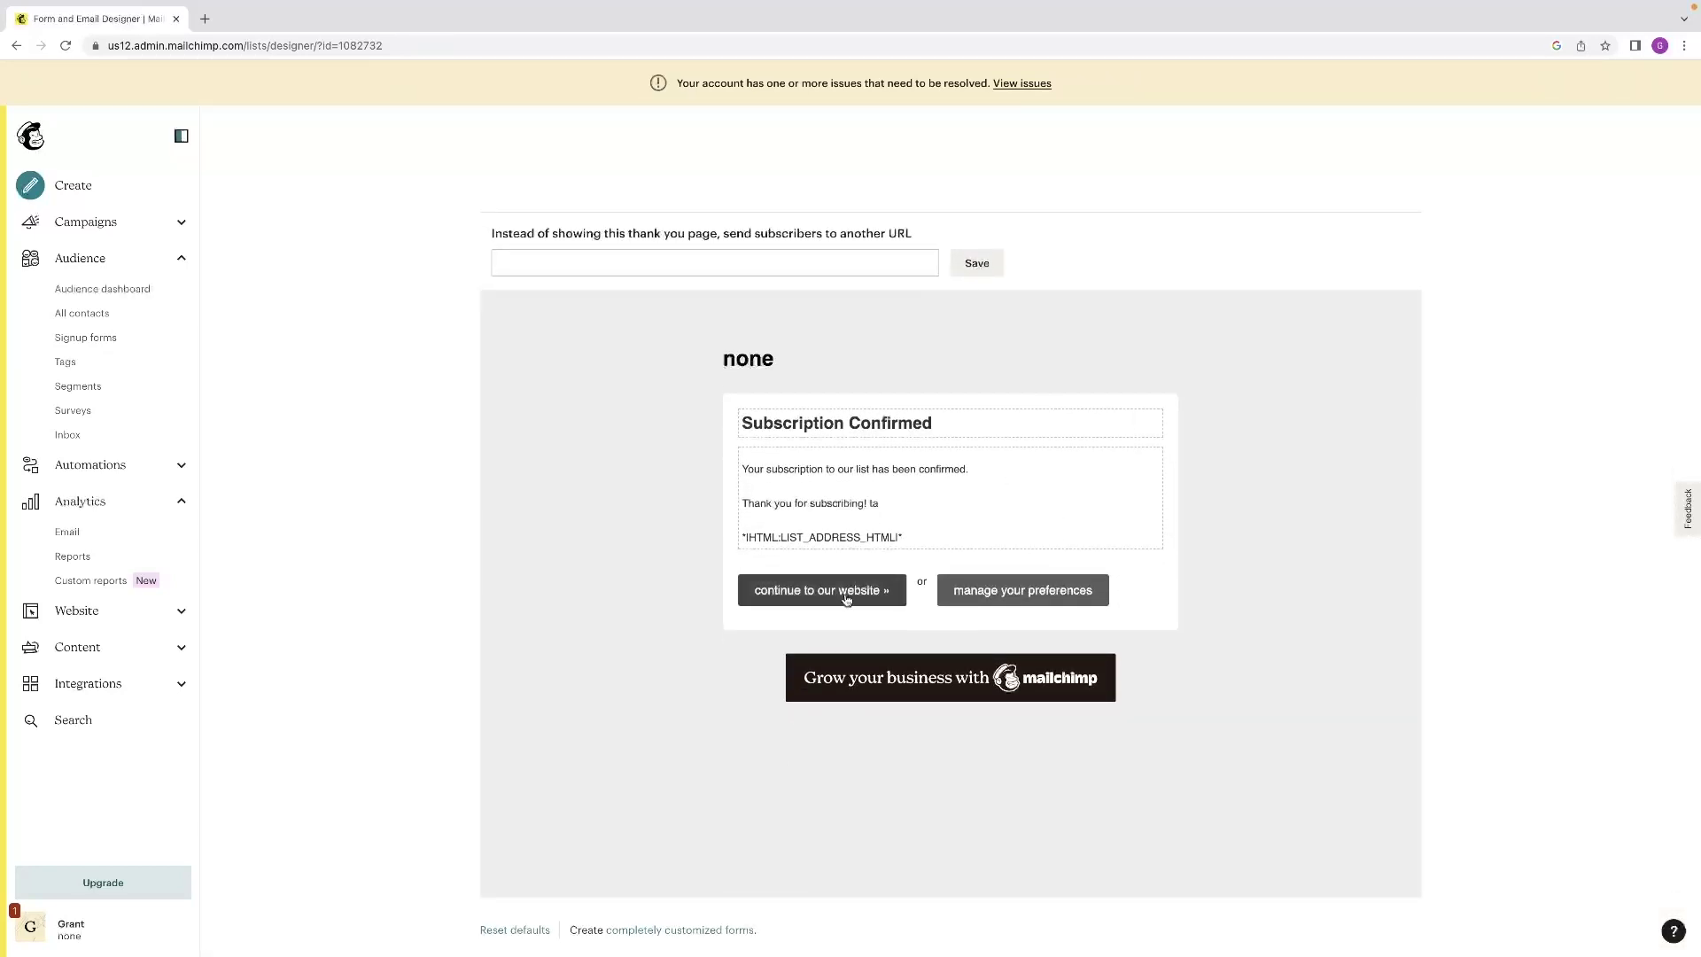
# Select the confirmation message's lines for review, then close the editor unchanged.
pyautogui.click(911, 513)
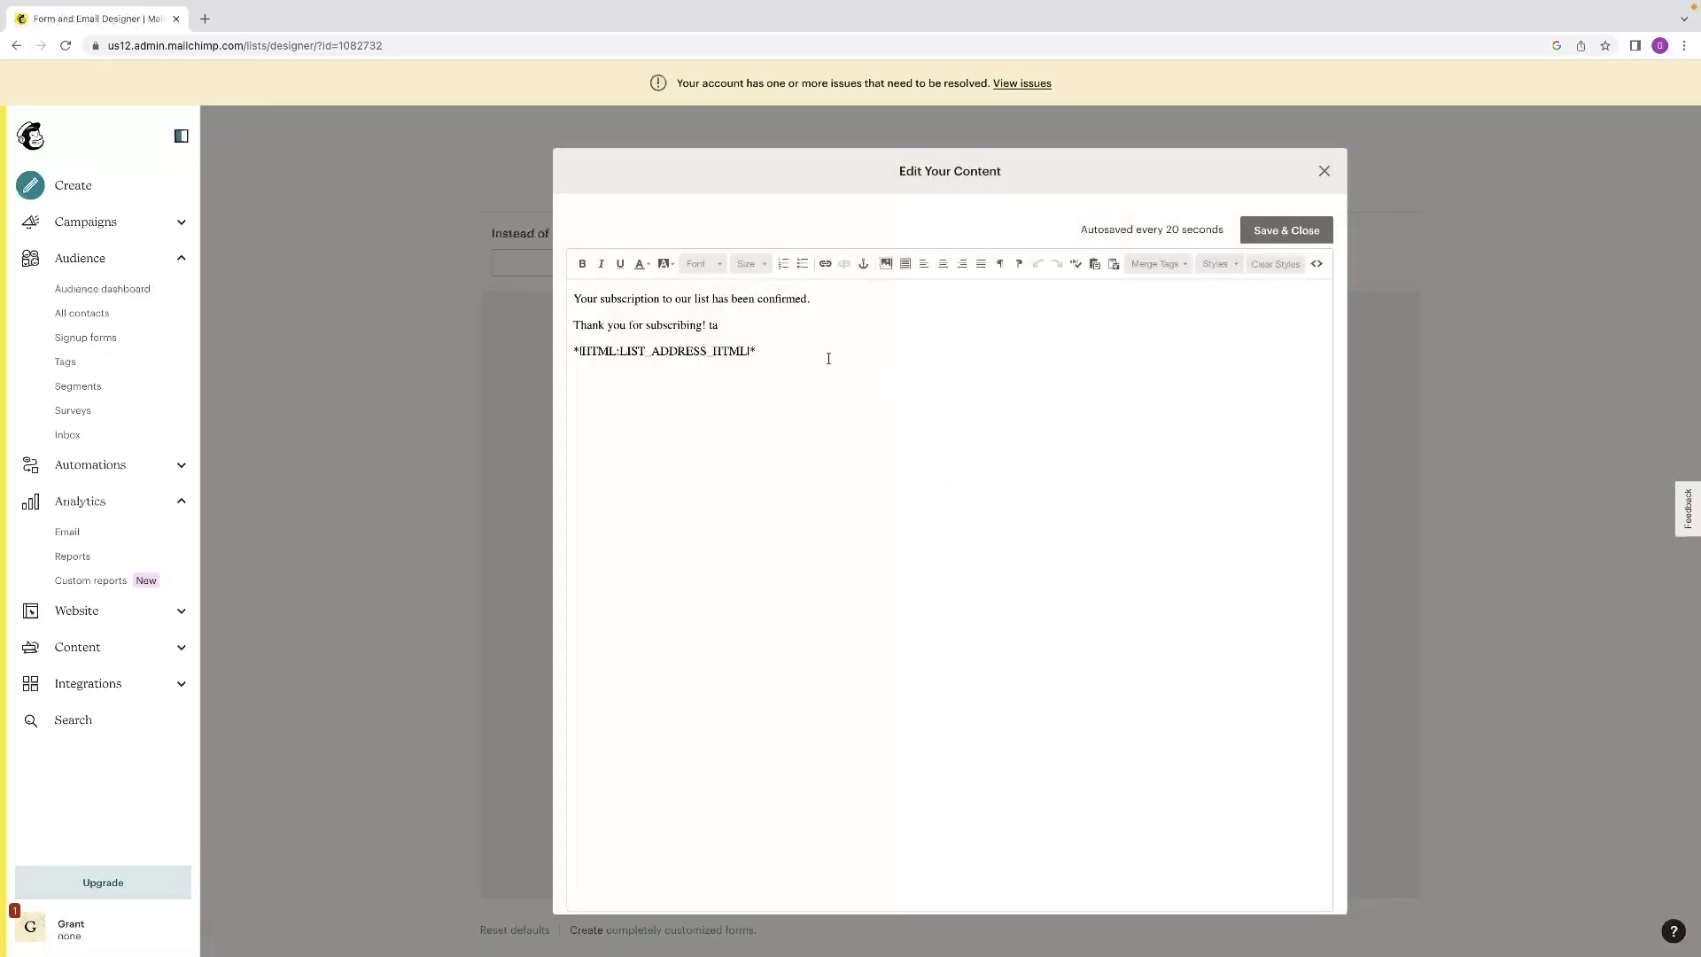
pyautogui.moveTo(738, 326); pyautogui.dragTo(560, 322)
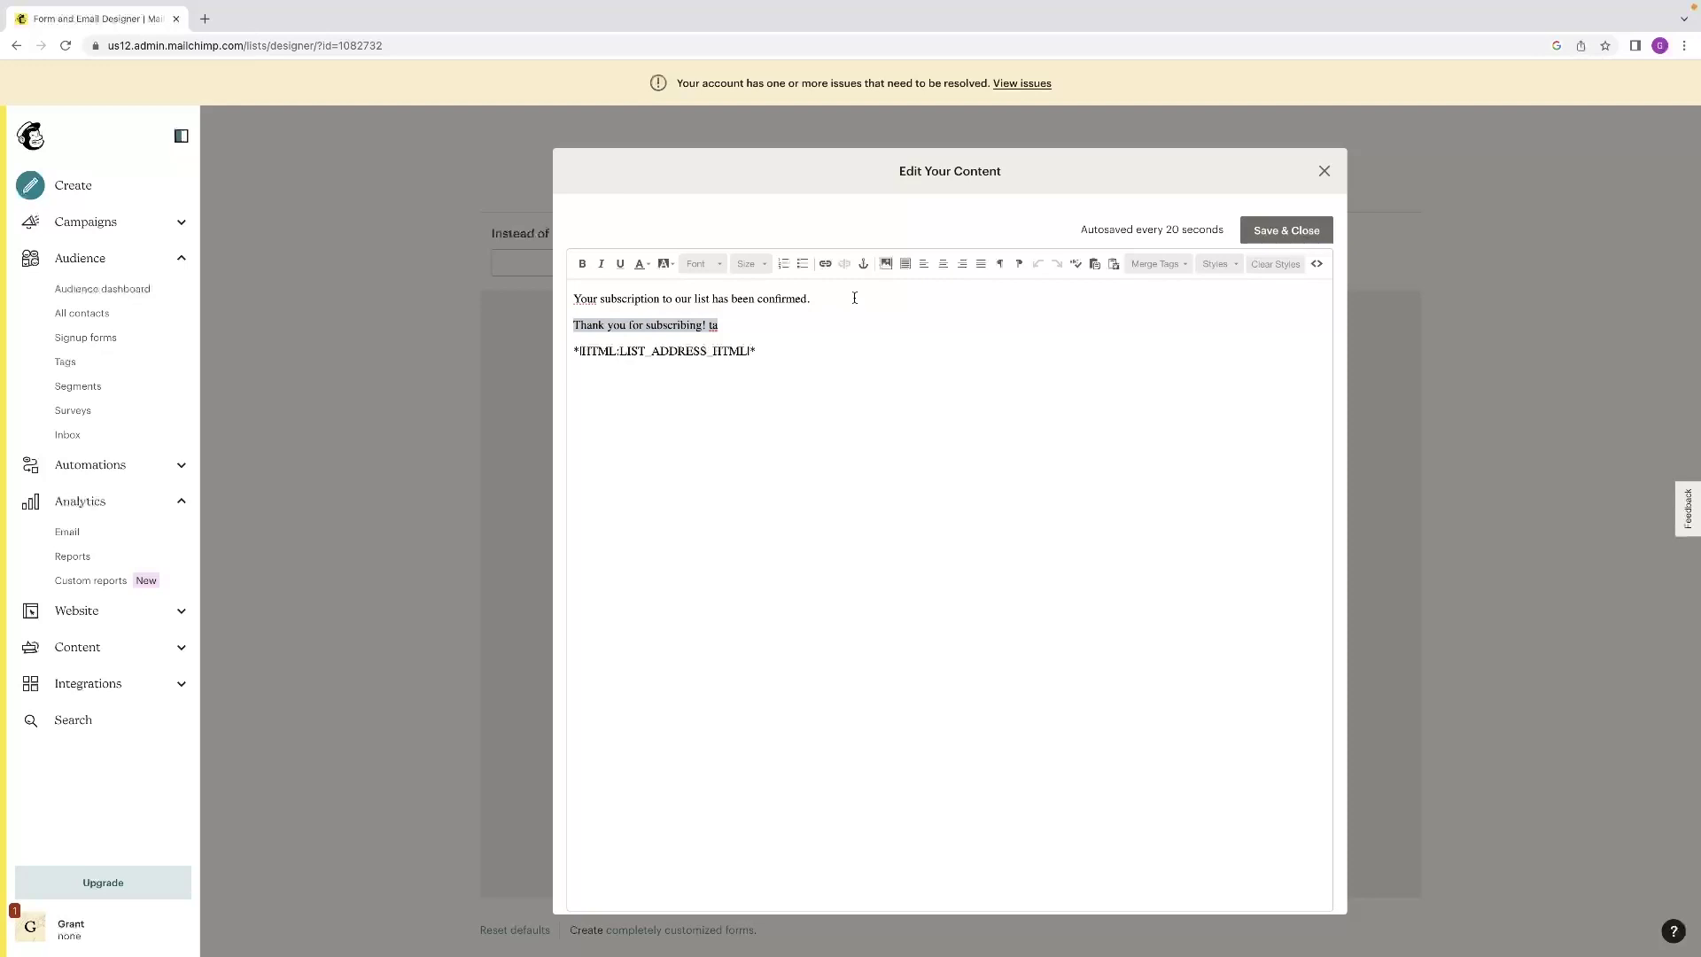
pyautogui.moveTo(855, 298); pyautogui.dragTo(540, 295)
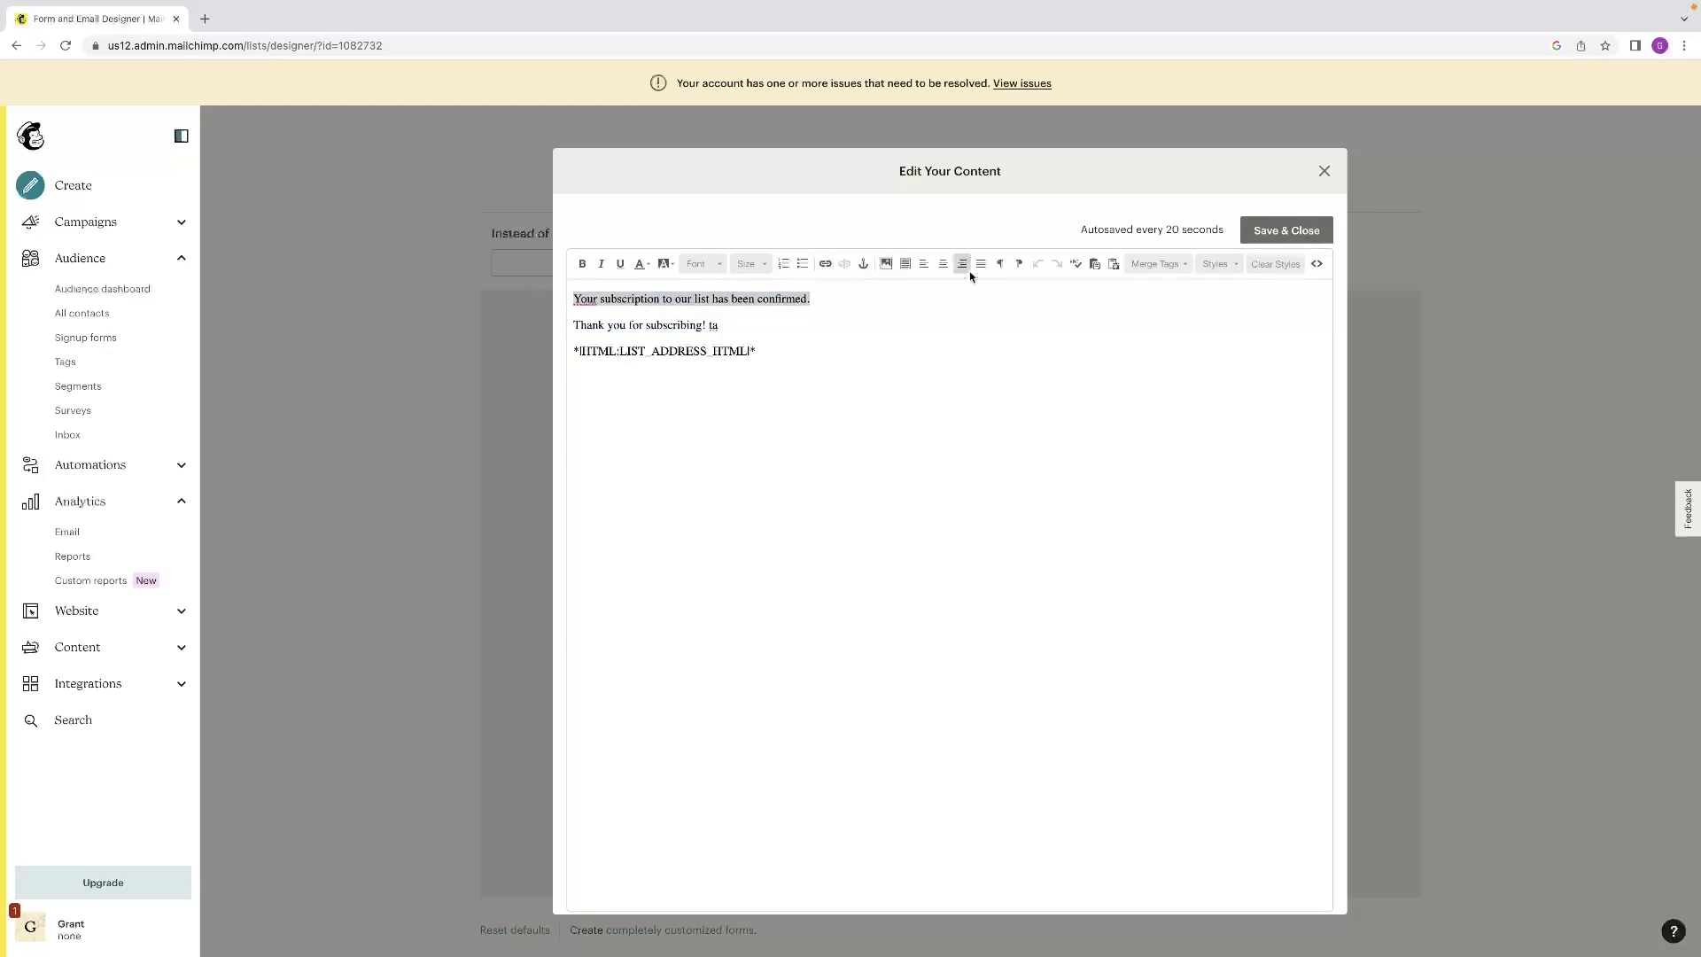
pyautogui.click(1322, 173)
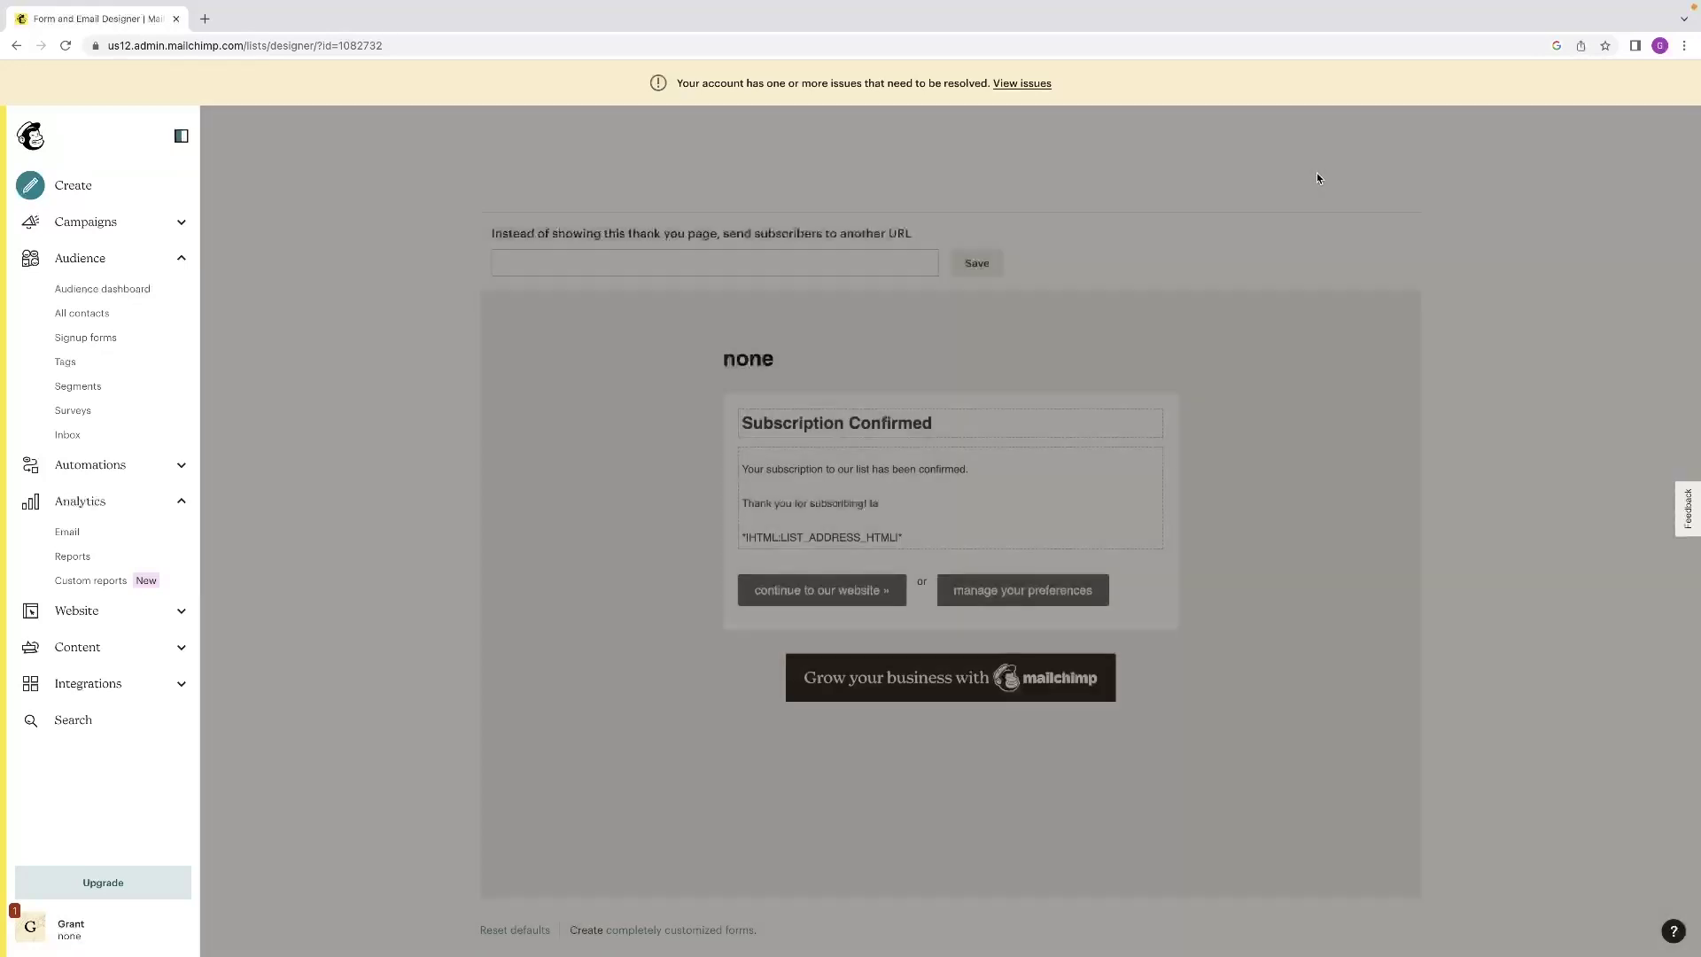
pyautogui.scroll(3, 702, 282)
# Open the Subscription Confirmed heading under Build it and save it unchanged.
pyautogui.click(537, 326)
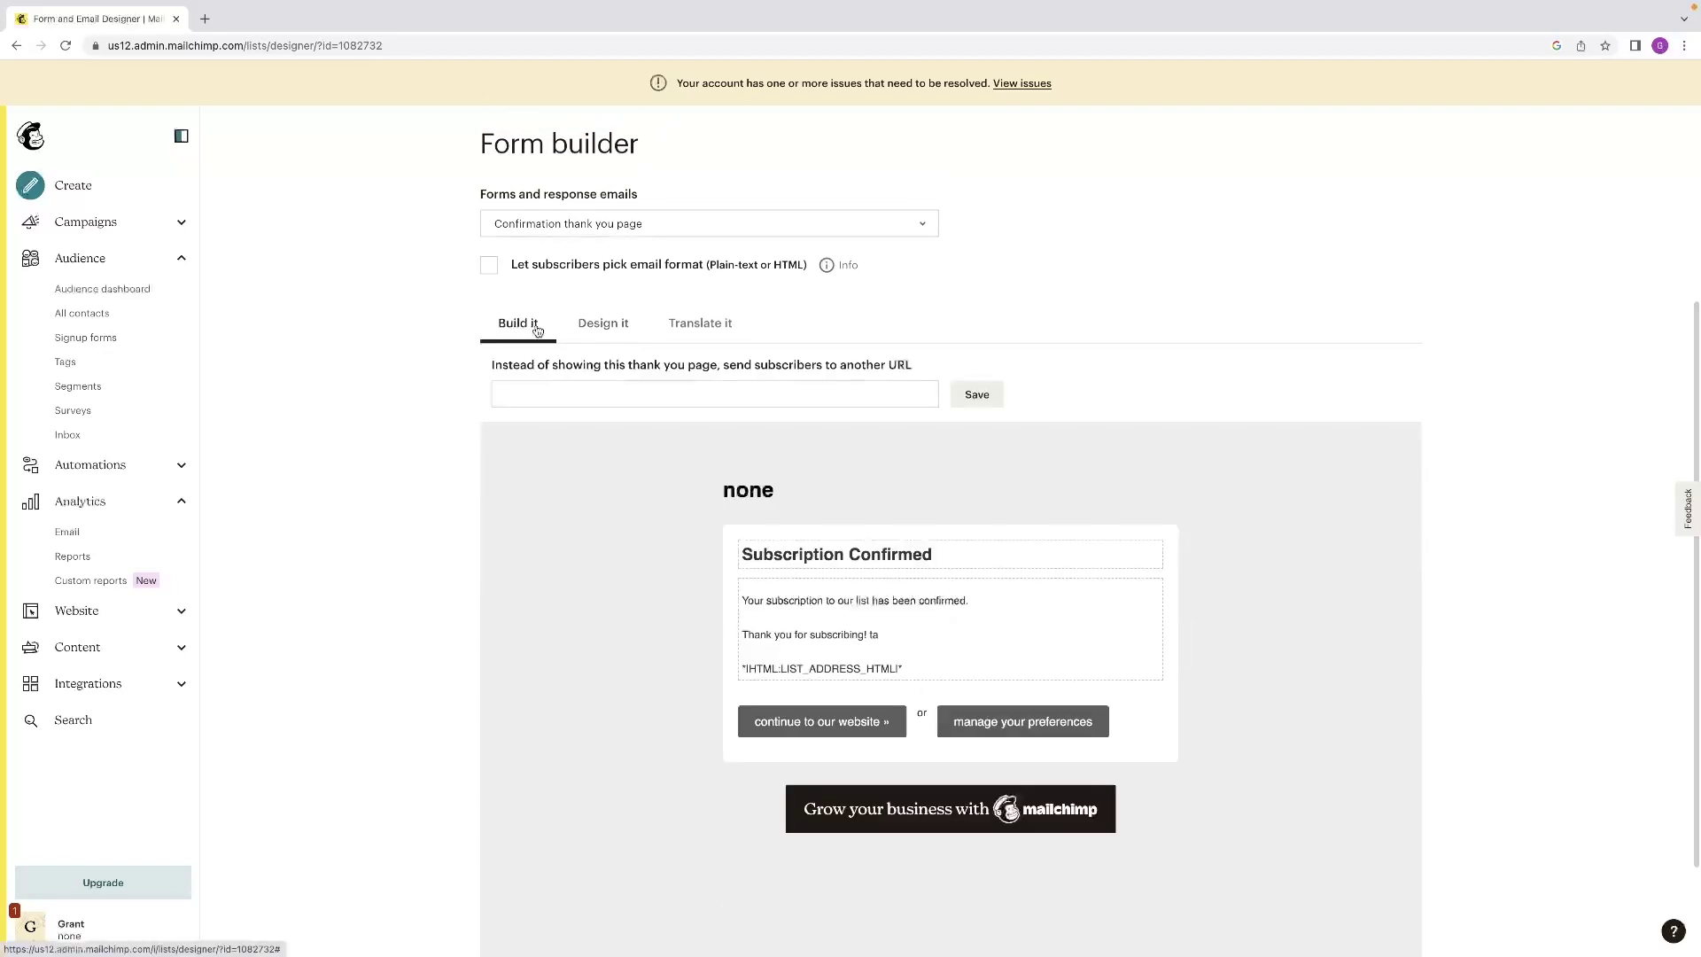
pyautogui.scroll(-1, 938, 600)
pyautogui.scroll(1, 930, 612)
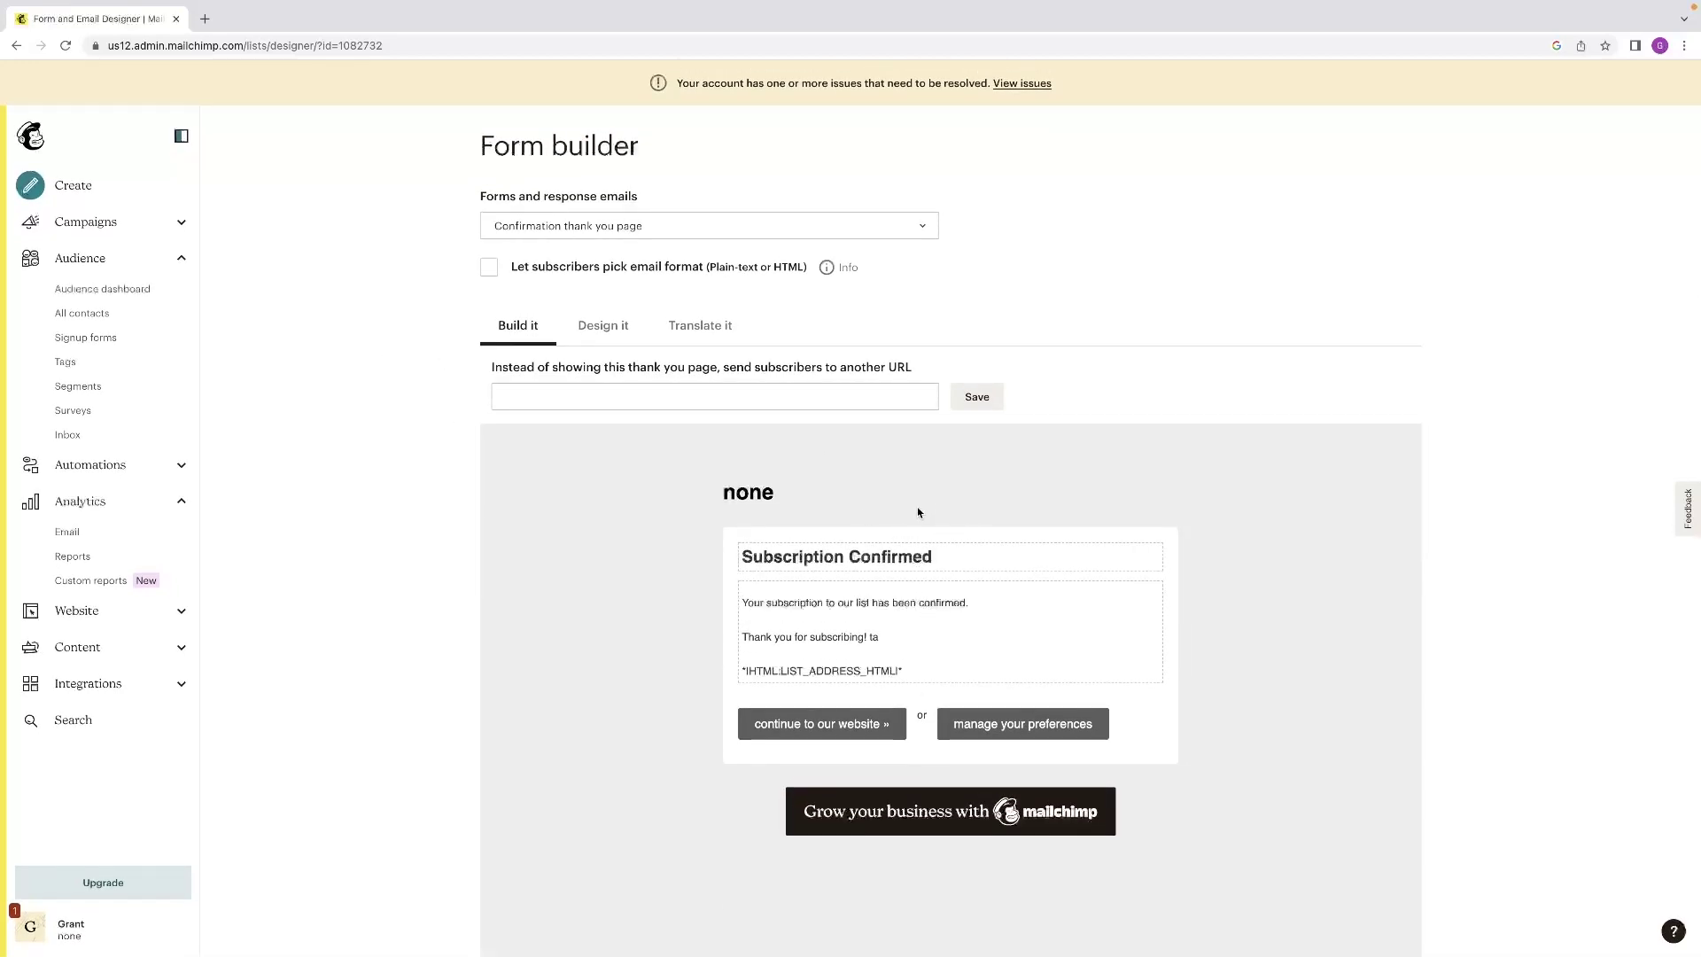
pyautogui.click(892, 568)
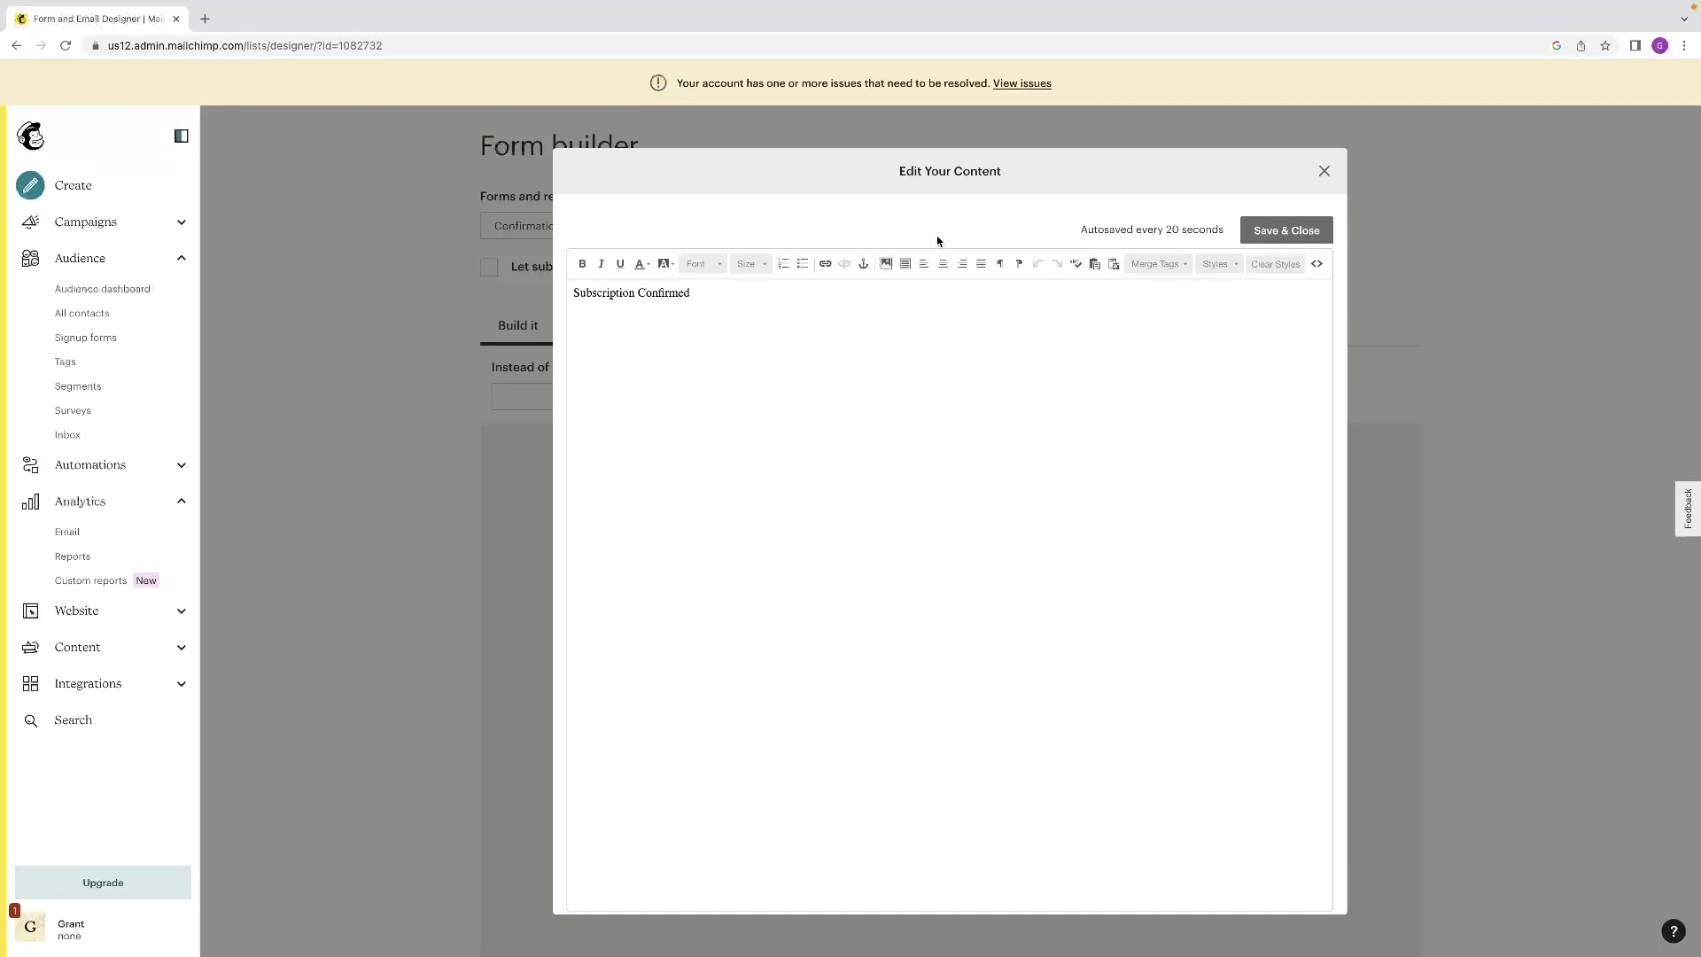
pyautogui.click(1283, 233)
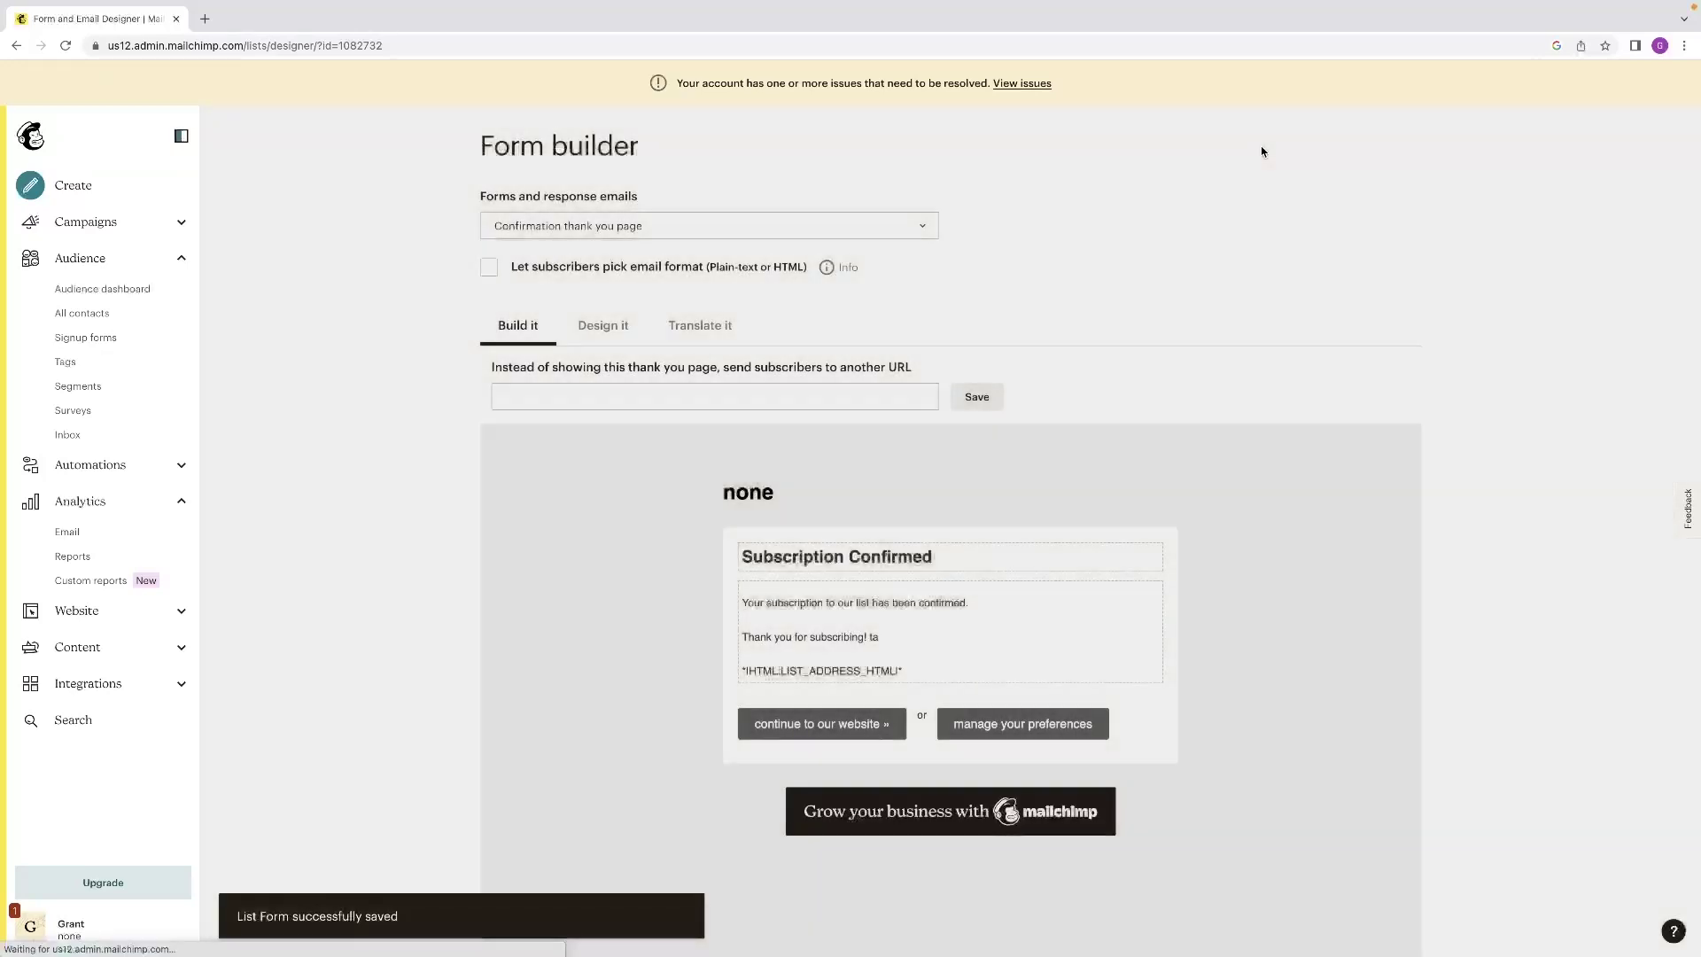
pyautogui.scroll(-2, 882, 620)
pyautogui.scroll(3, 863, 604)
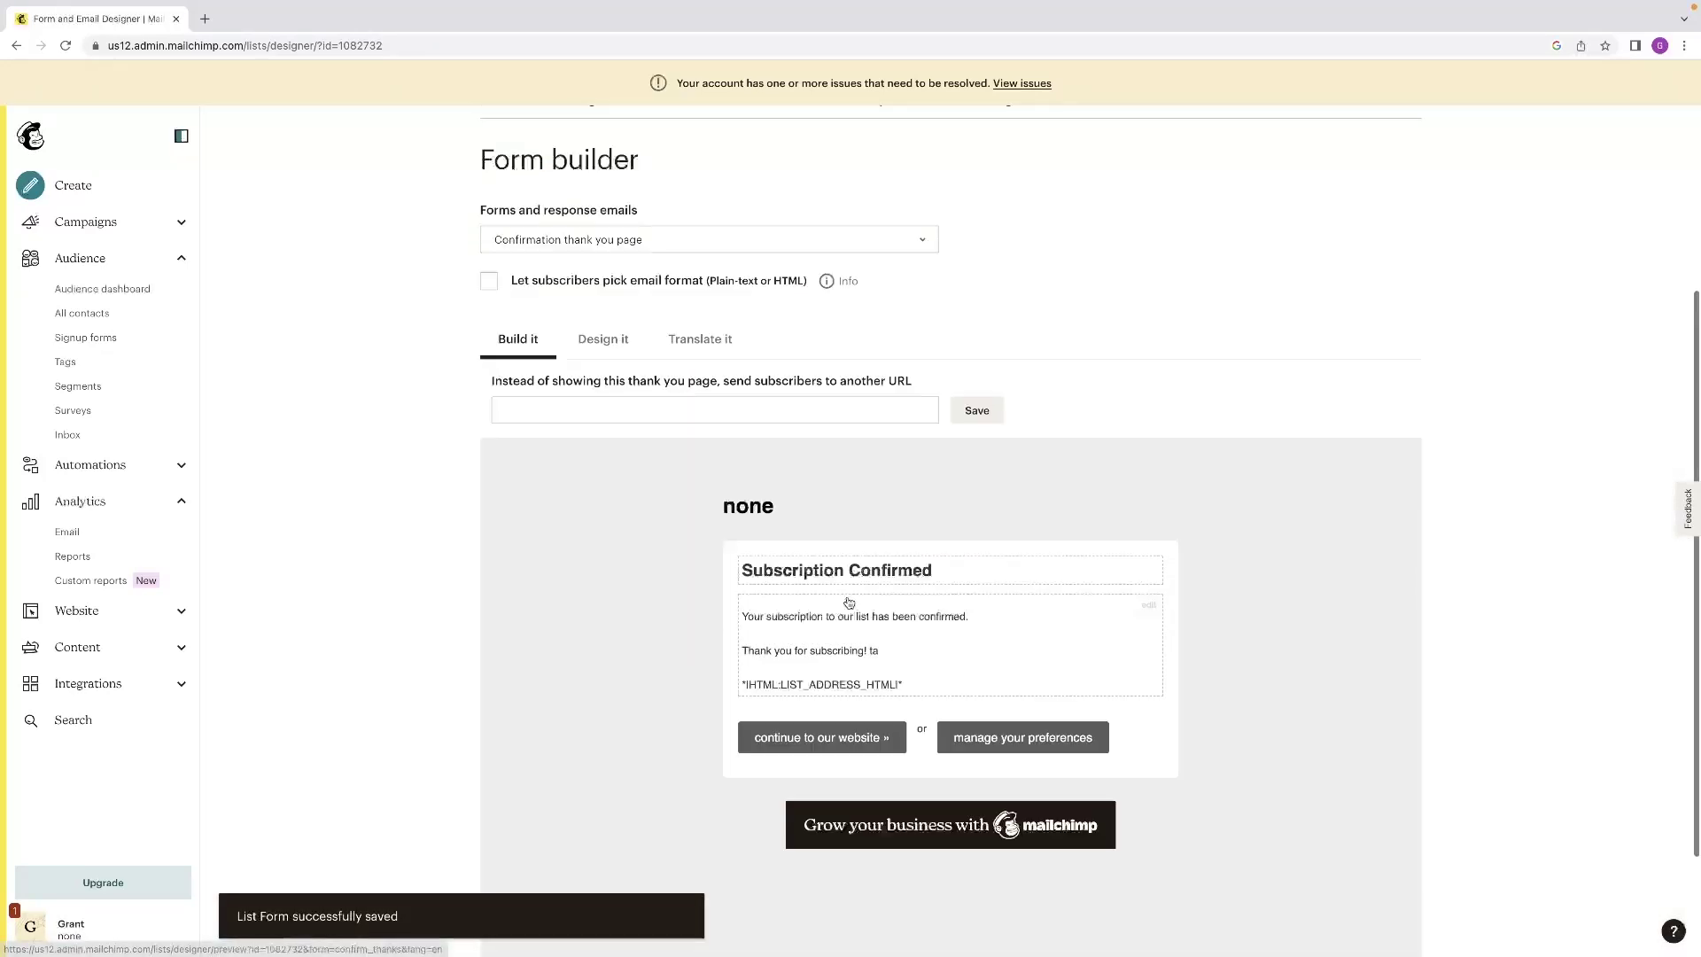
pyautogui.scroll(-1, 851, 597)
# Show the Translate it settings listing English phrases beside their default translations.
pyautogui.click(724, 521)
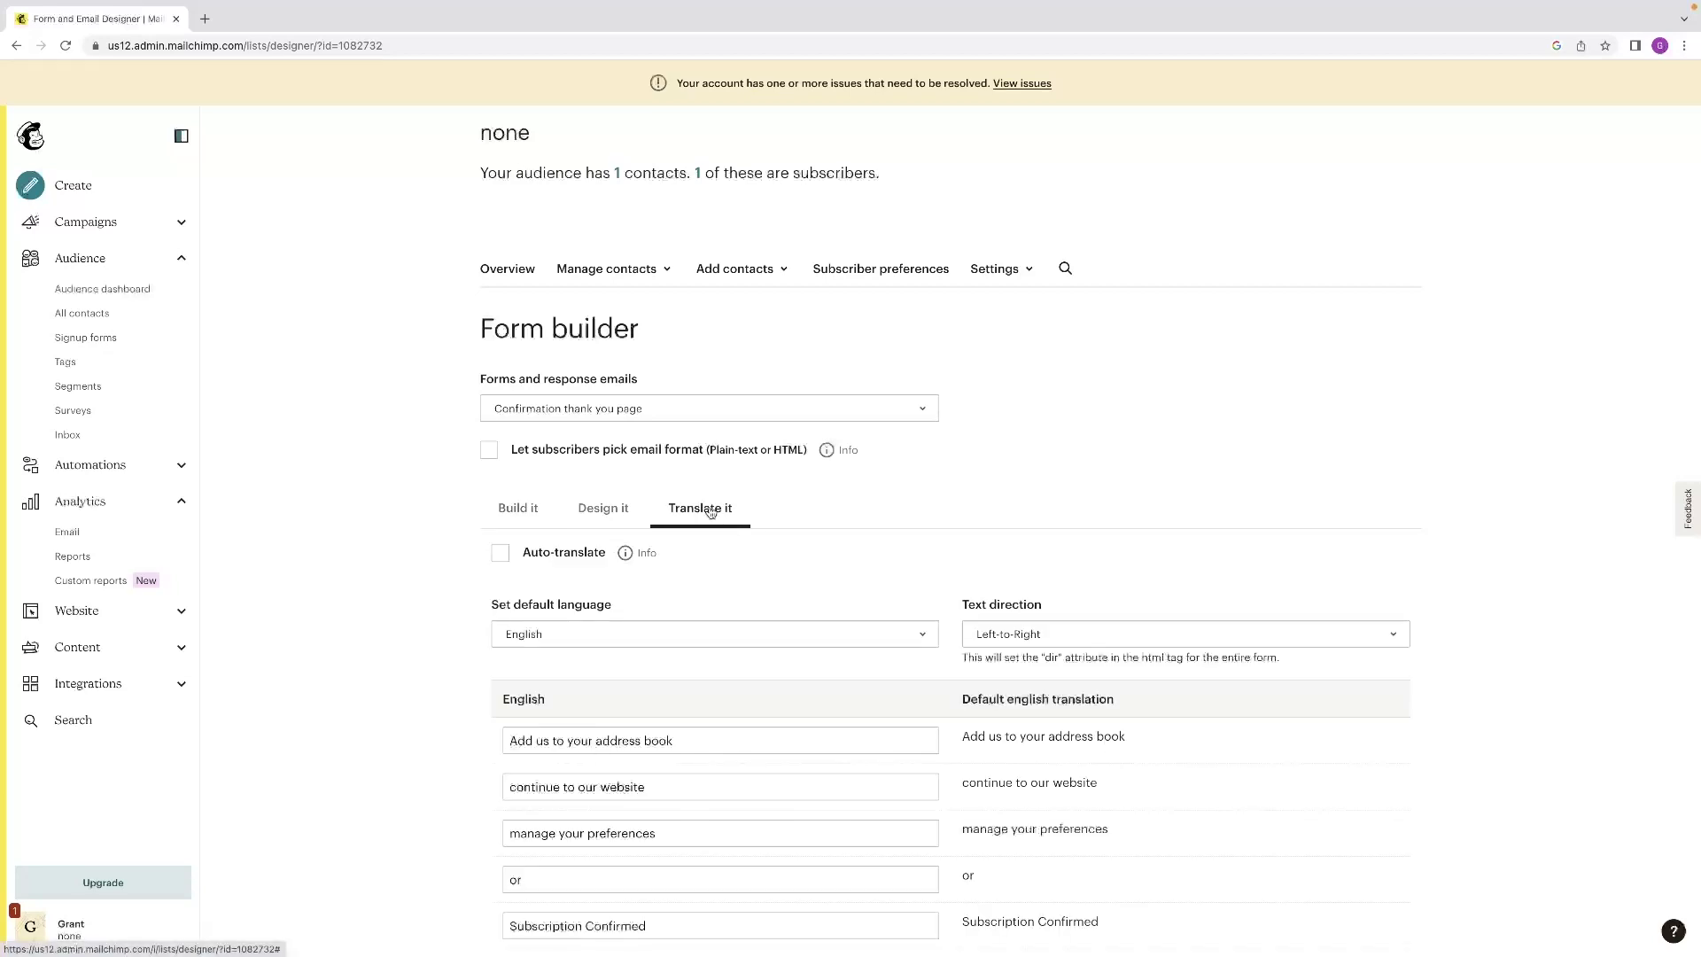
pyautogui.scroll(-4, 983, 506)
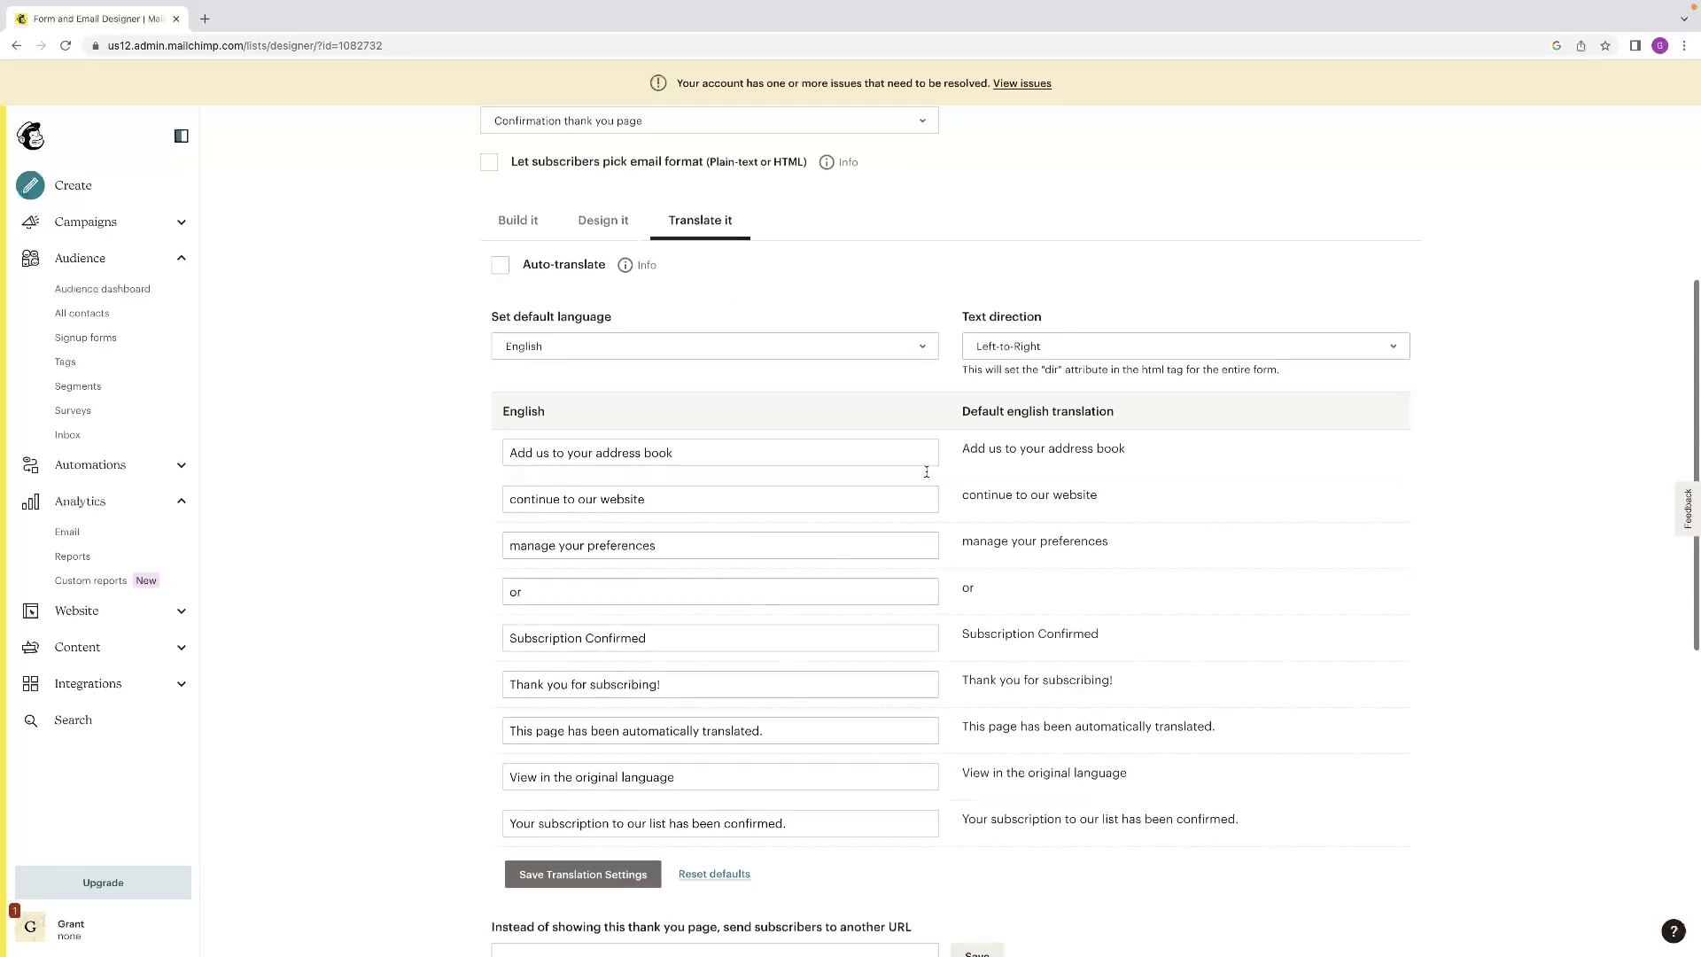
pyautogui.scroll(2, 926, 470)
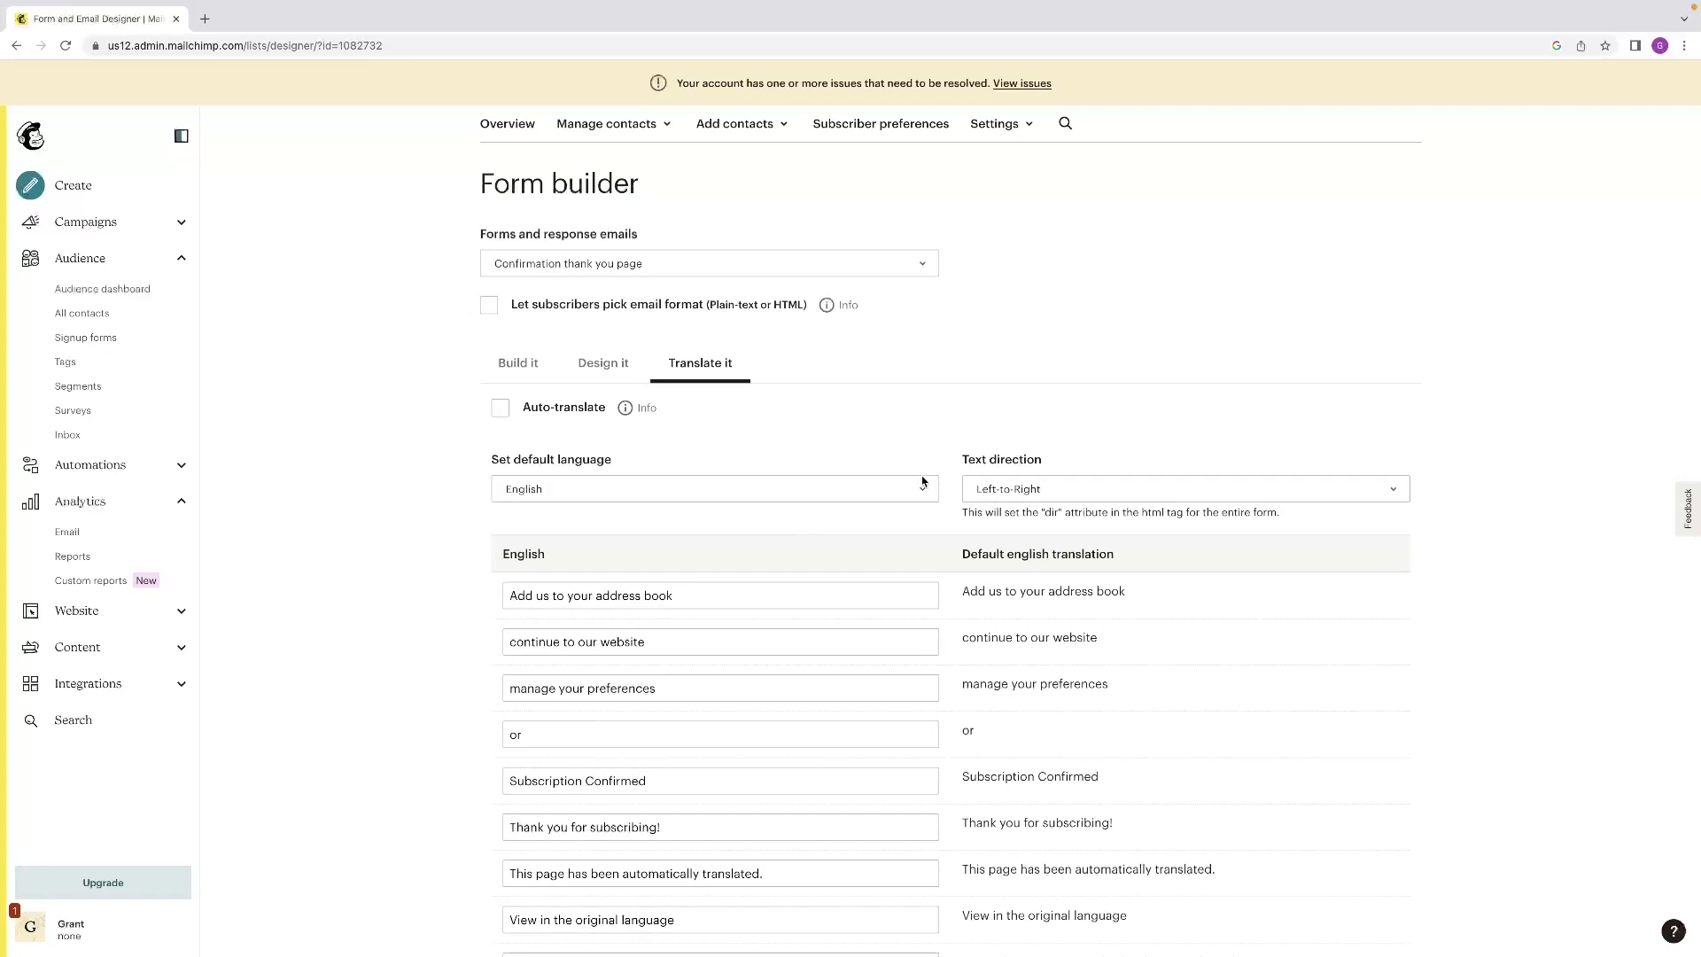
# Return to the Design it view of the confirmation thank you page preview.
pyautogui.click(603, 369)
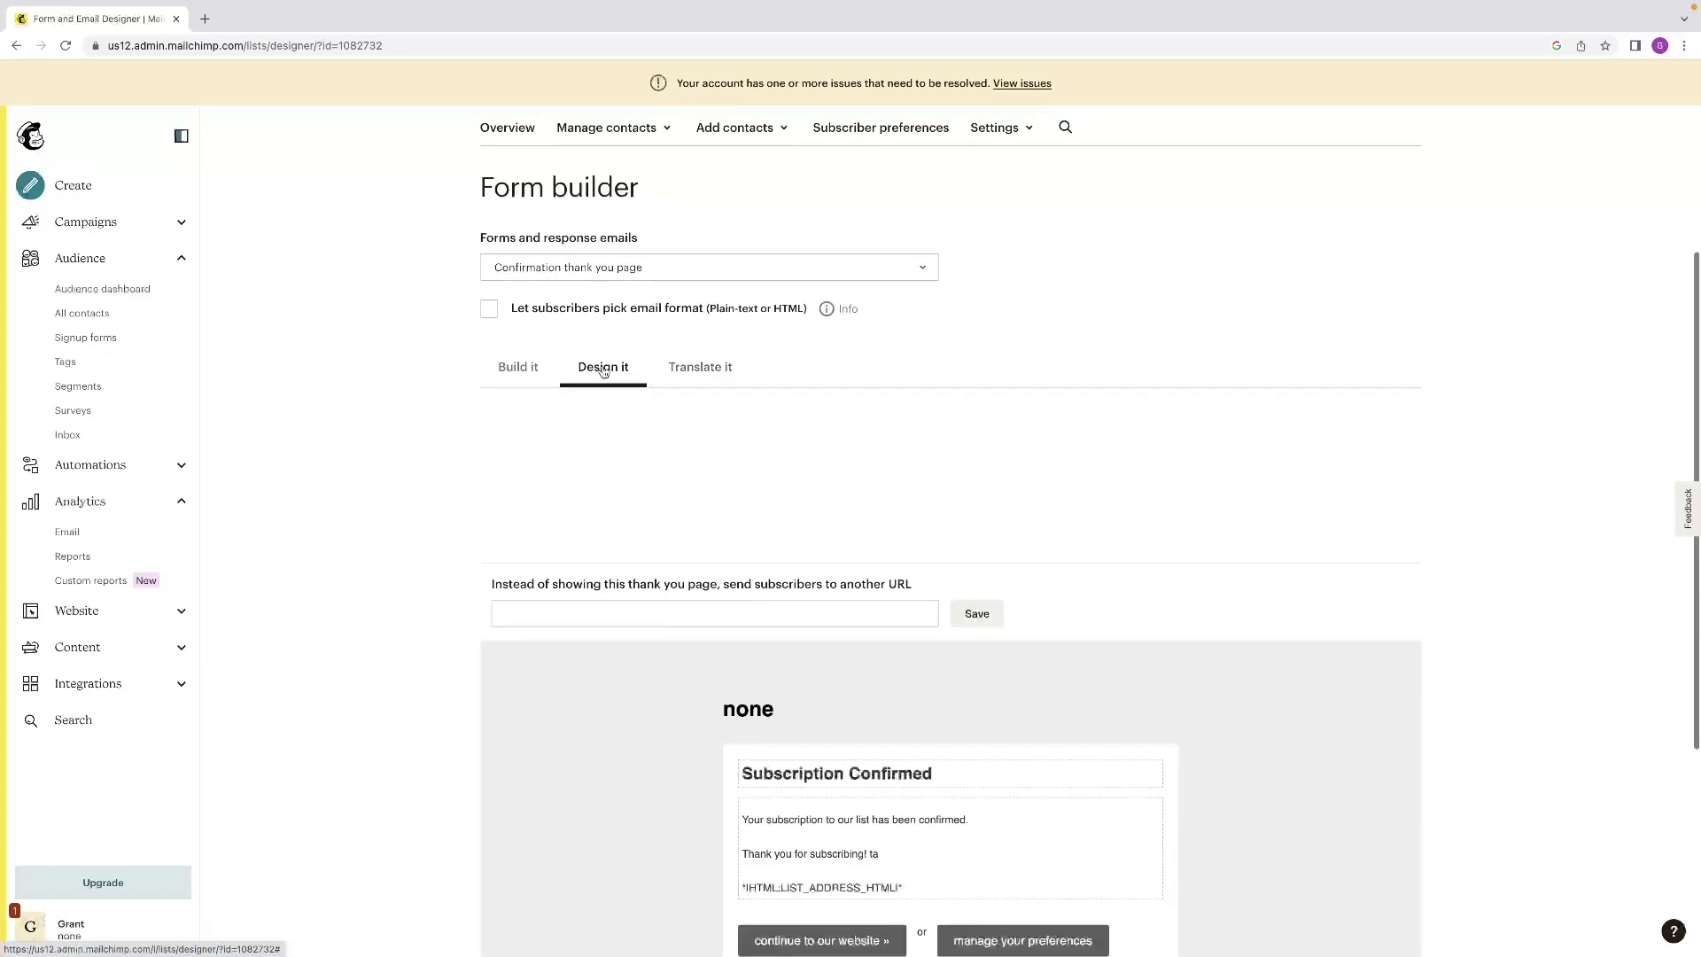
pyautogui.scroll(-3, 984, 436)
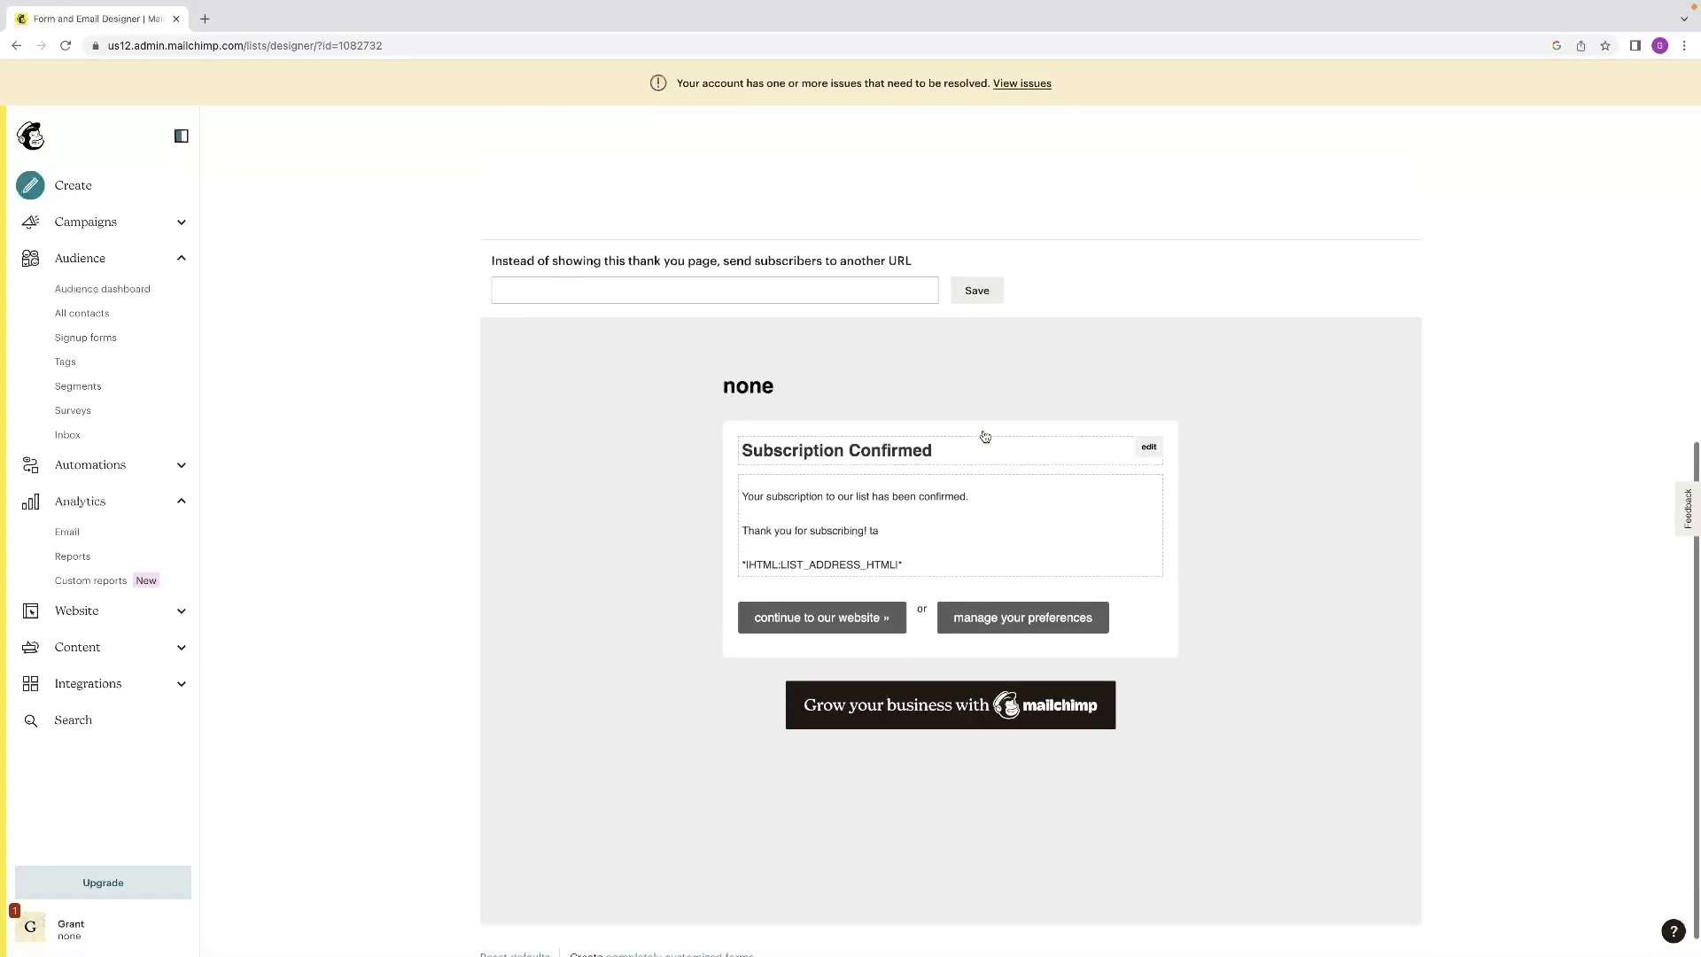
pyautogui.scroll(5, 983, 436)
pyautogui.scroll(-1, 985, 436)
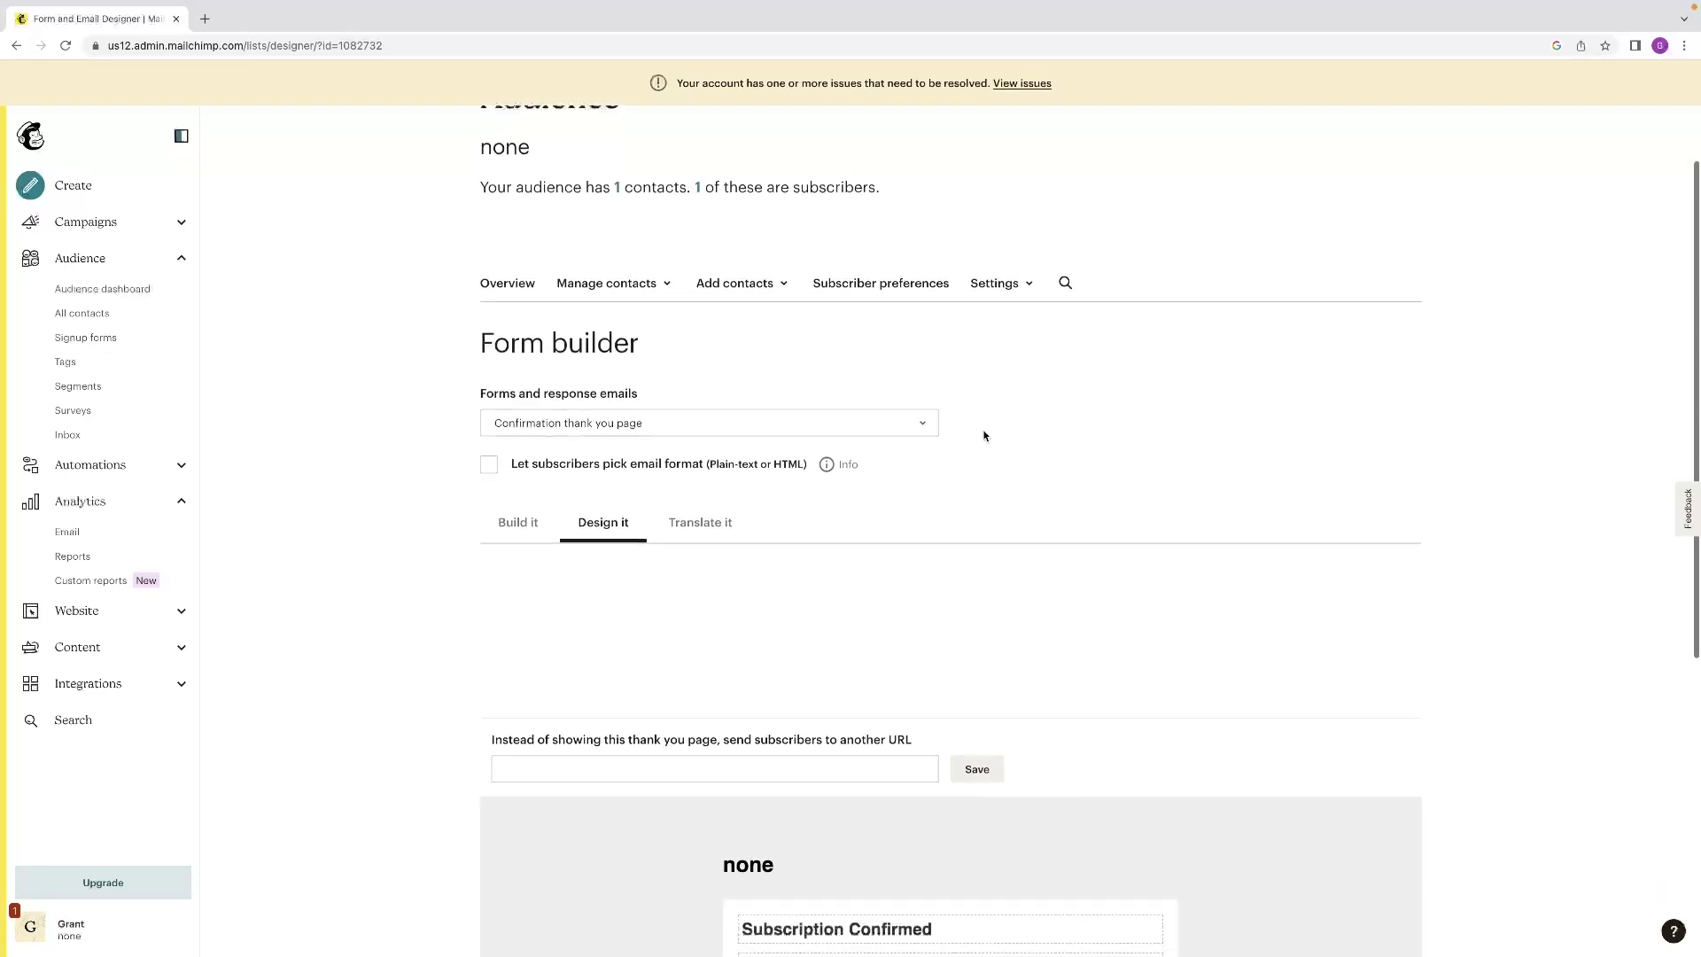
pyautogui.scroll(1, 991, 437)
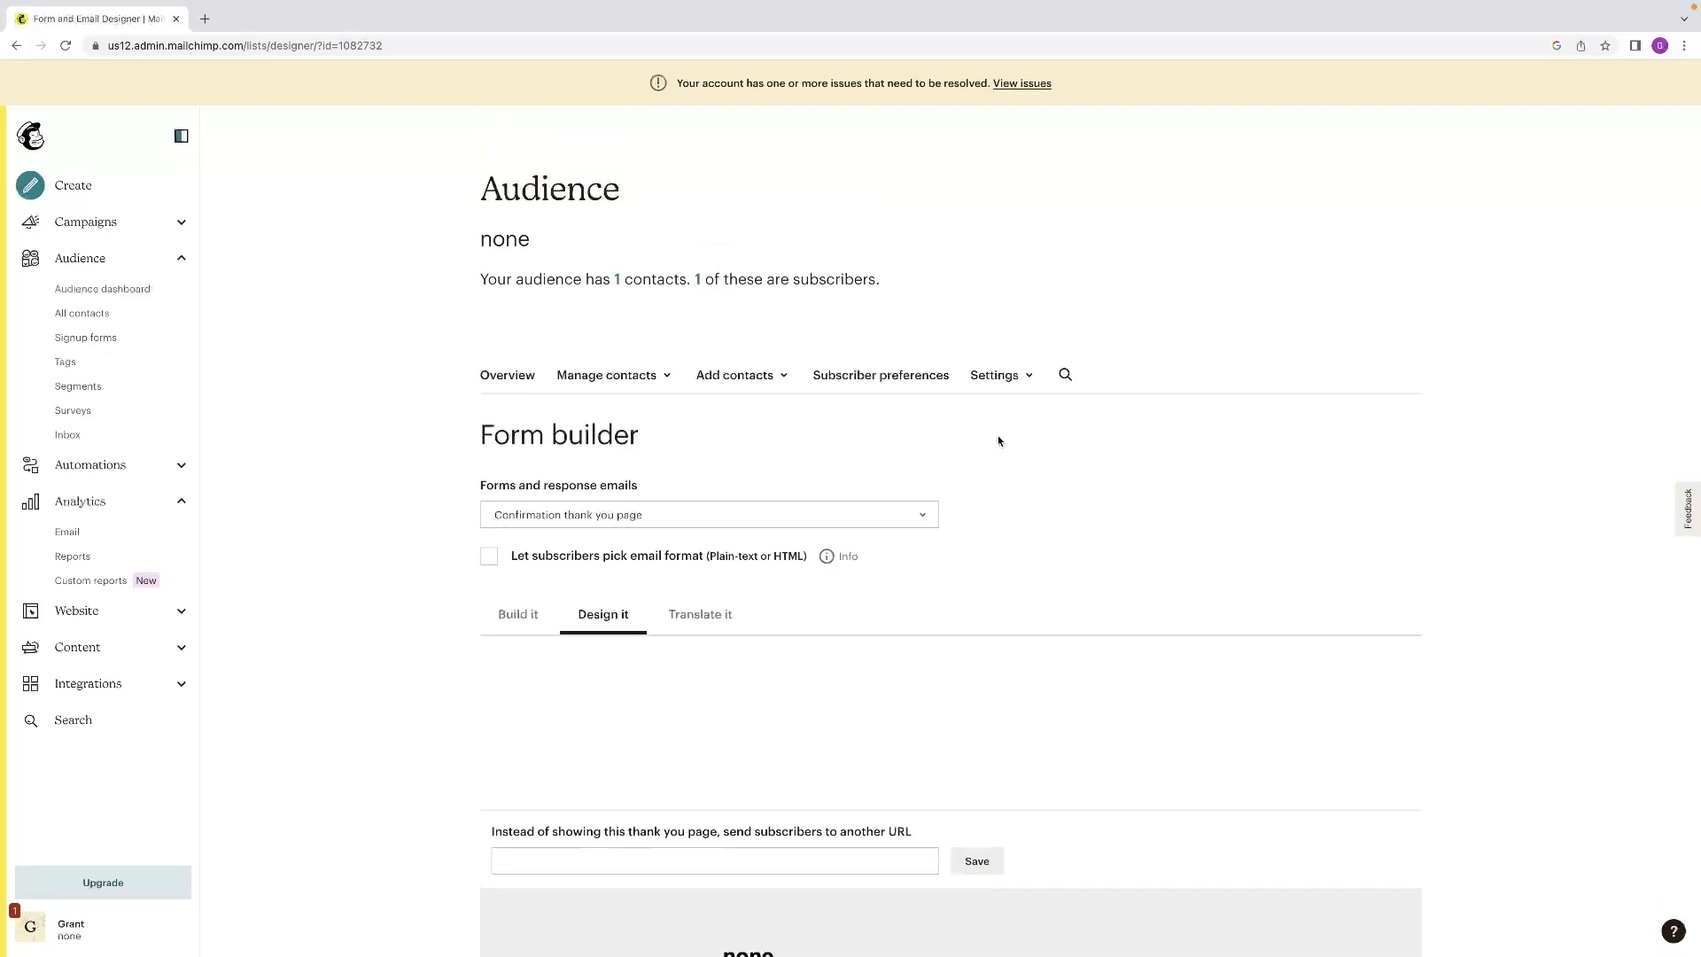